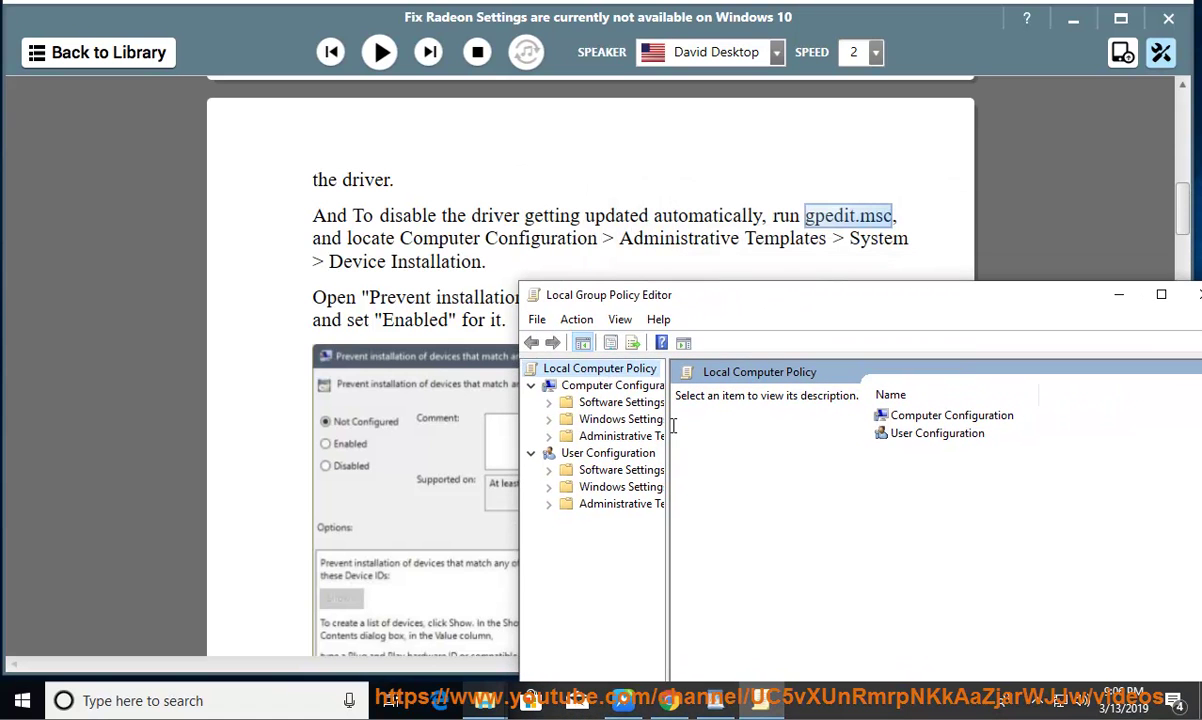
- Widen the policy tree and go to Computer Configuration > Administrative Templates > System > Device Installation
drag(667, 426, 749, 428)
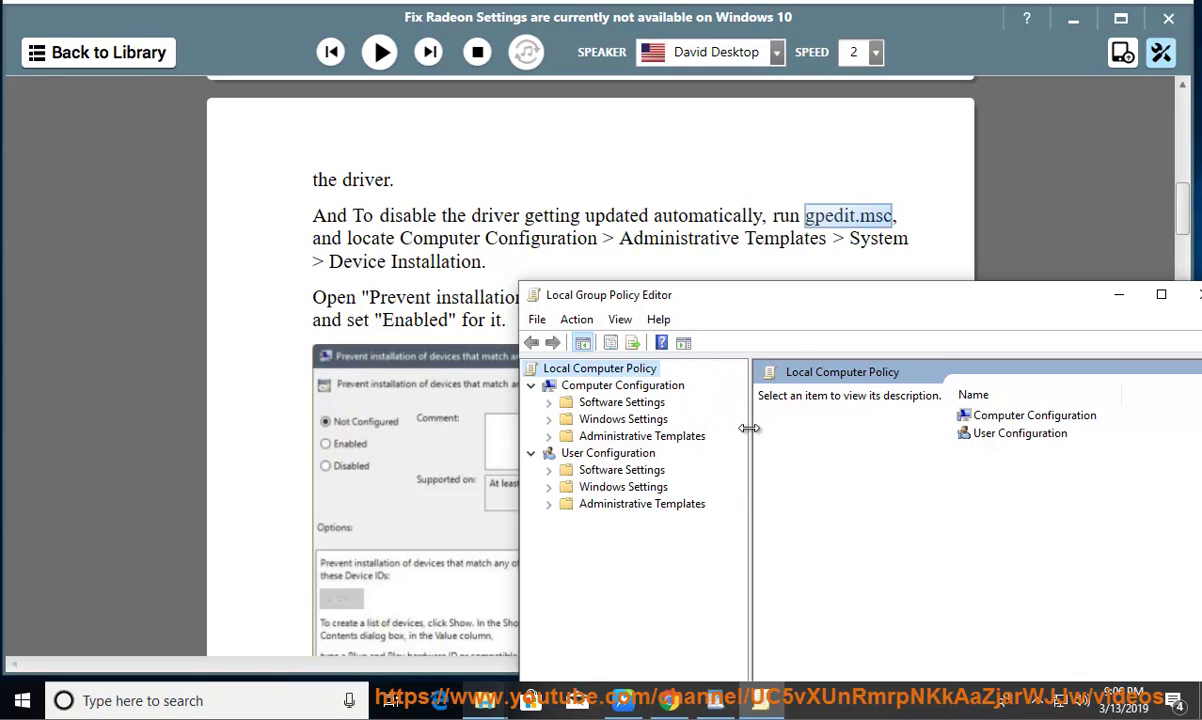
click(655, 388)
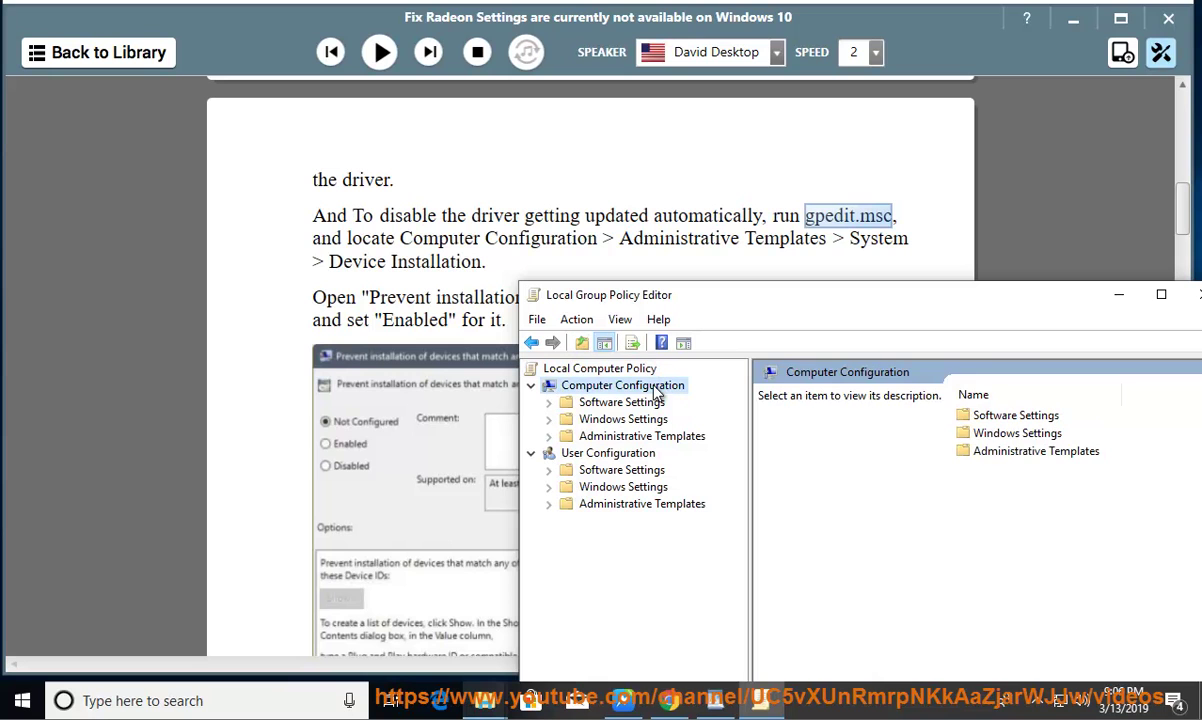
click(590, 437)
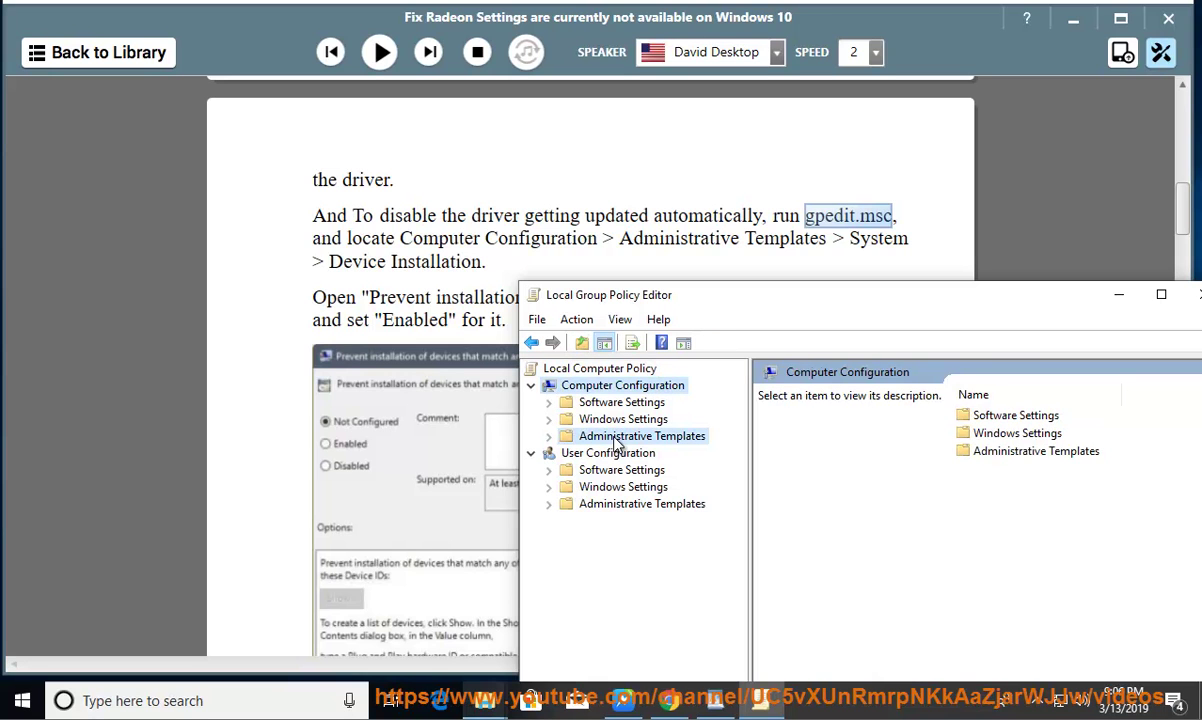
click(548, 436)
click(612, 541)
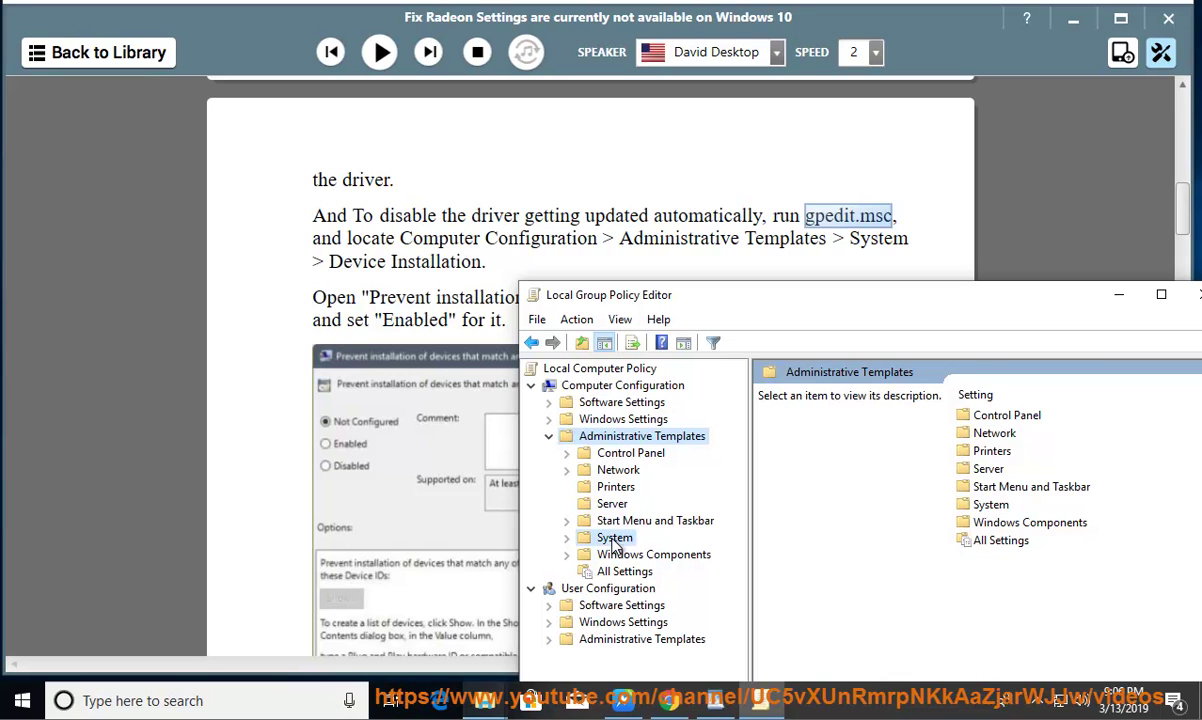
click(566, 537)
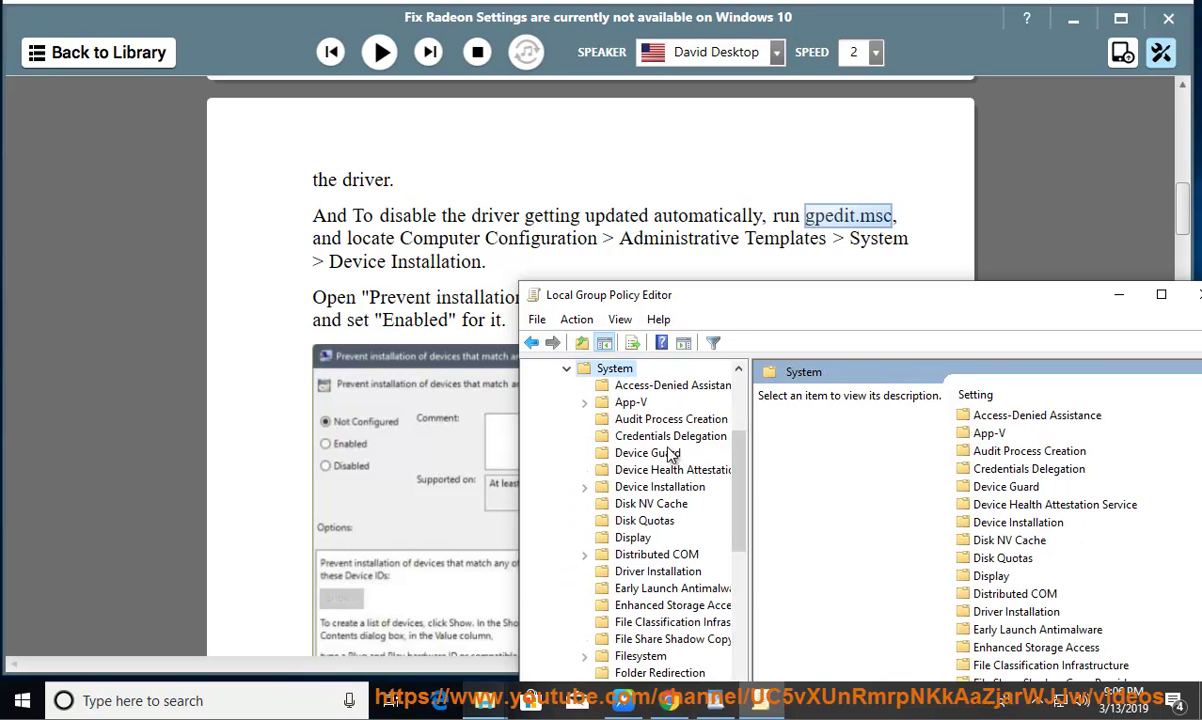
click(650, 487)
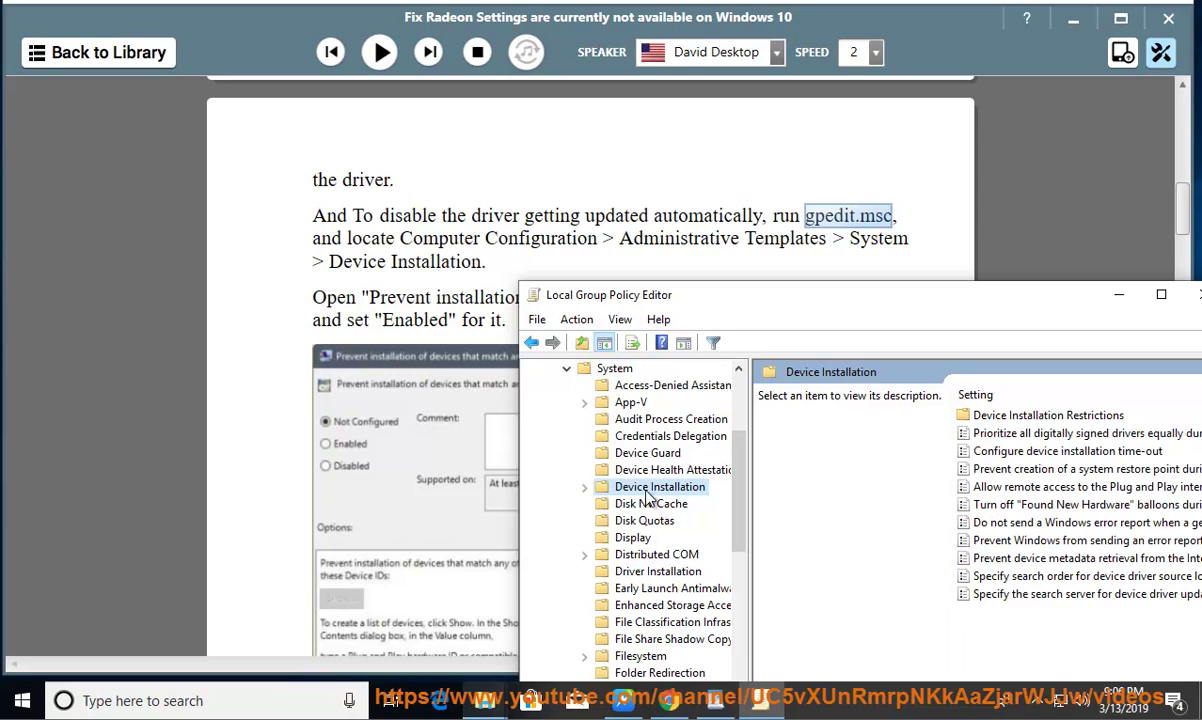
- Move the policy editor fully into view and display the Device Installation Restrictions policies within Device Installation
drag(1036, 305, 789, 338)
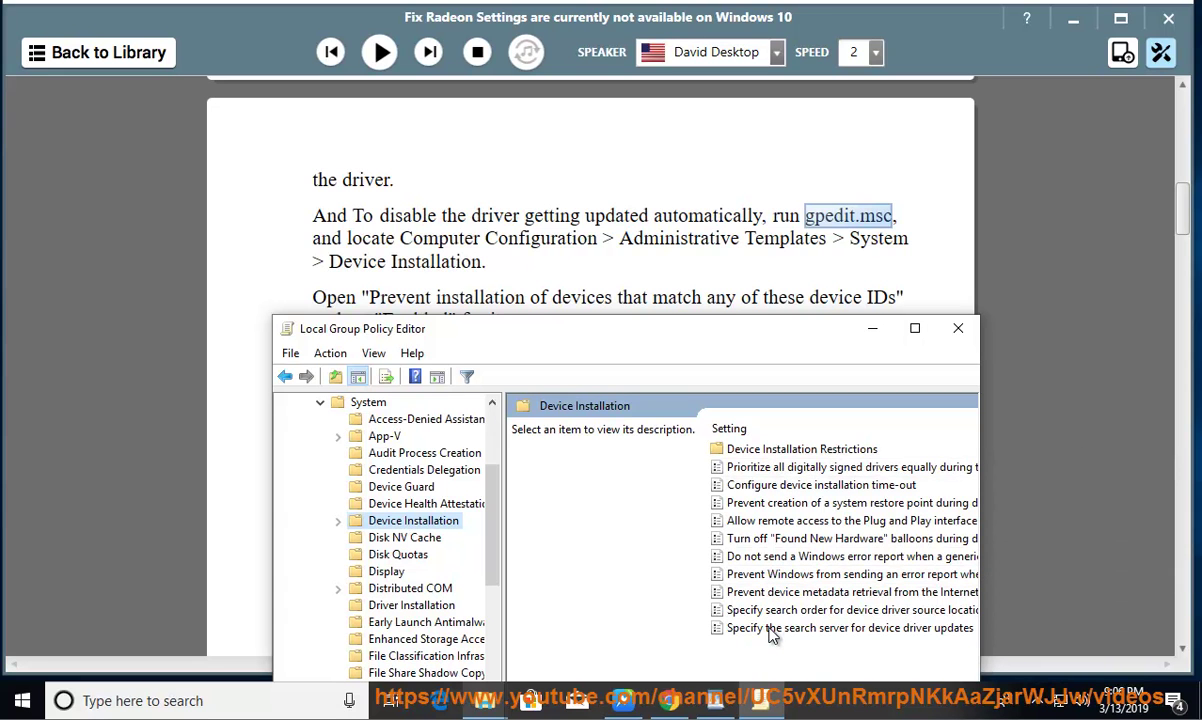
click(783, 506)
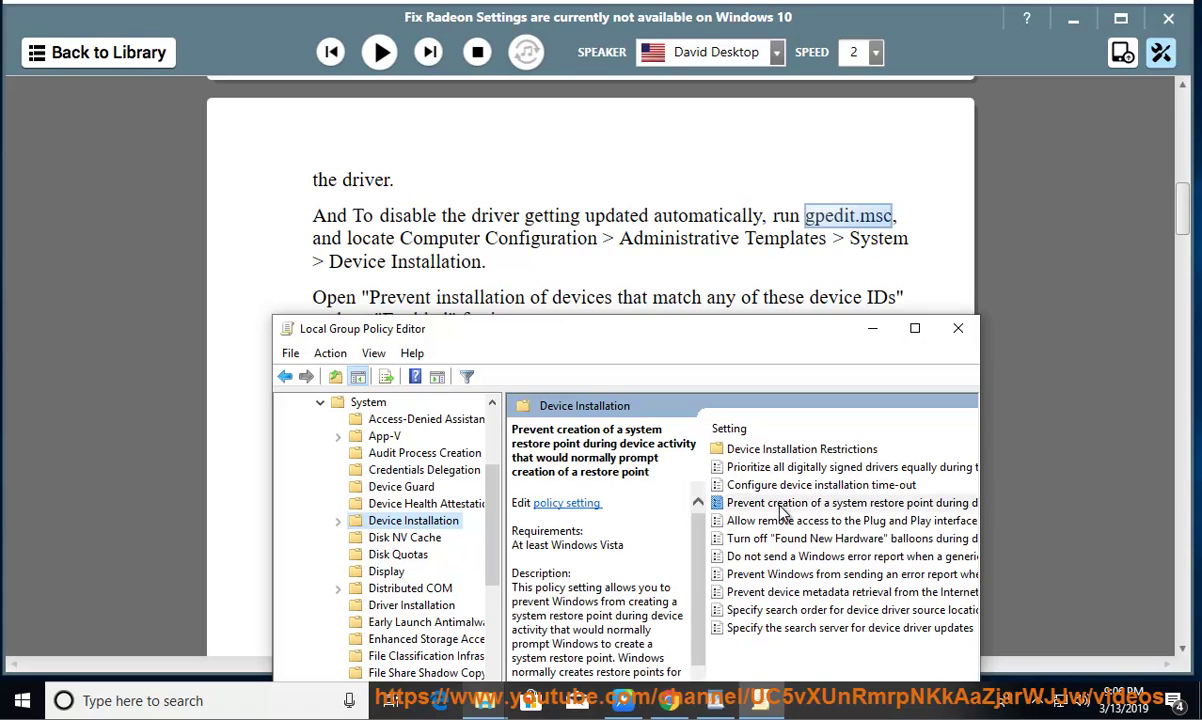
click(785, 578)
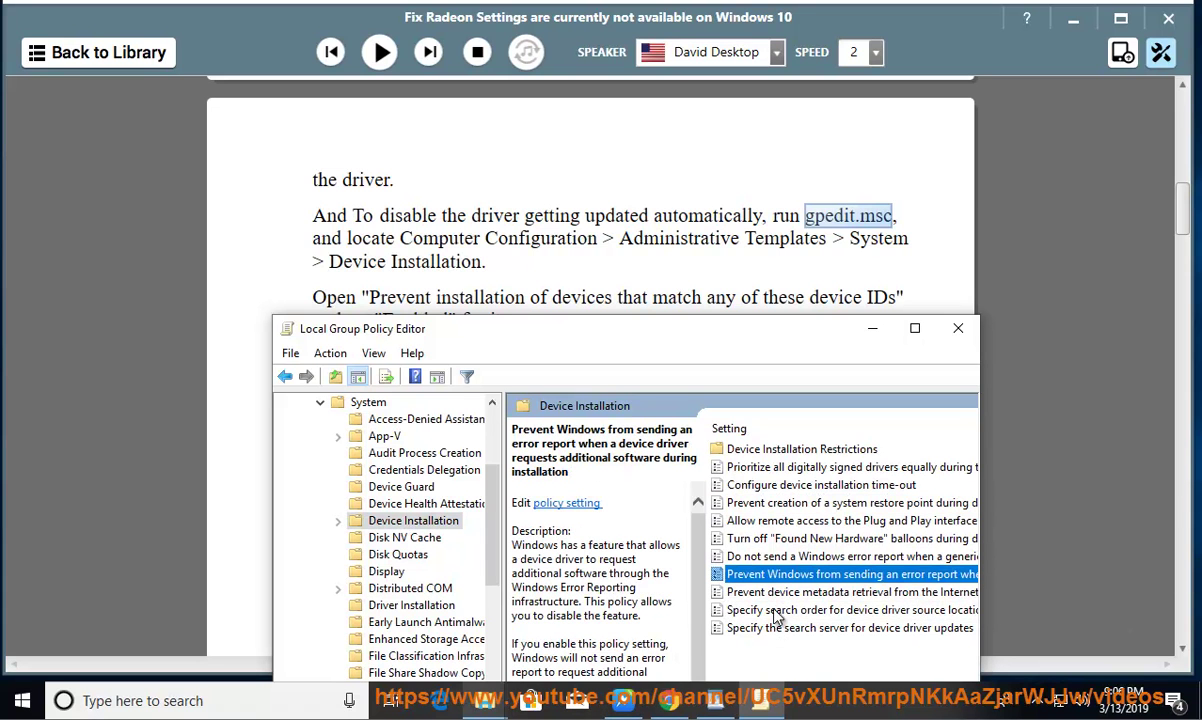
click(339, 521)
click(395, 537)
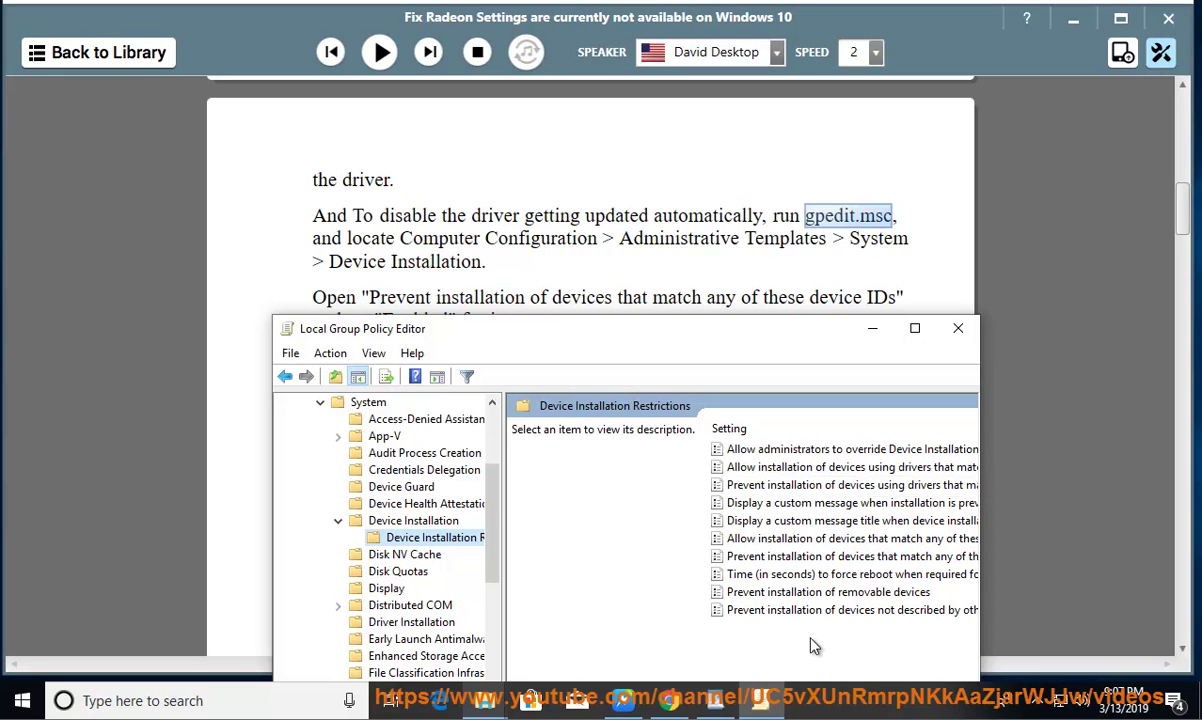
- Set the policy "Prevent installation of devices using drivers that match these device setup classes" to Enabled in its settings window
click(783, 487)
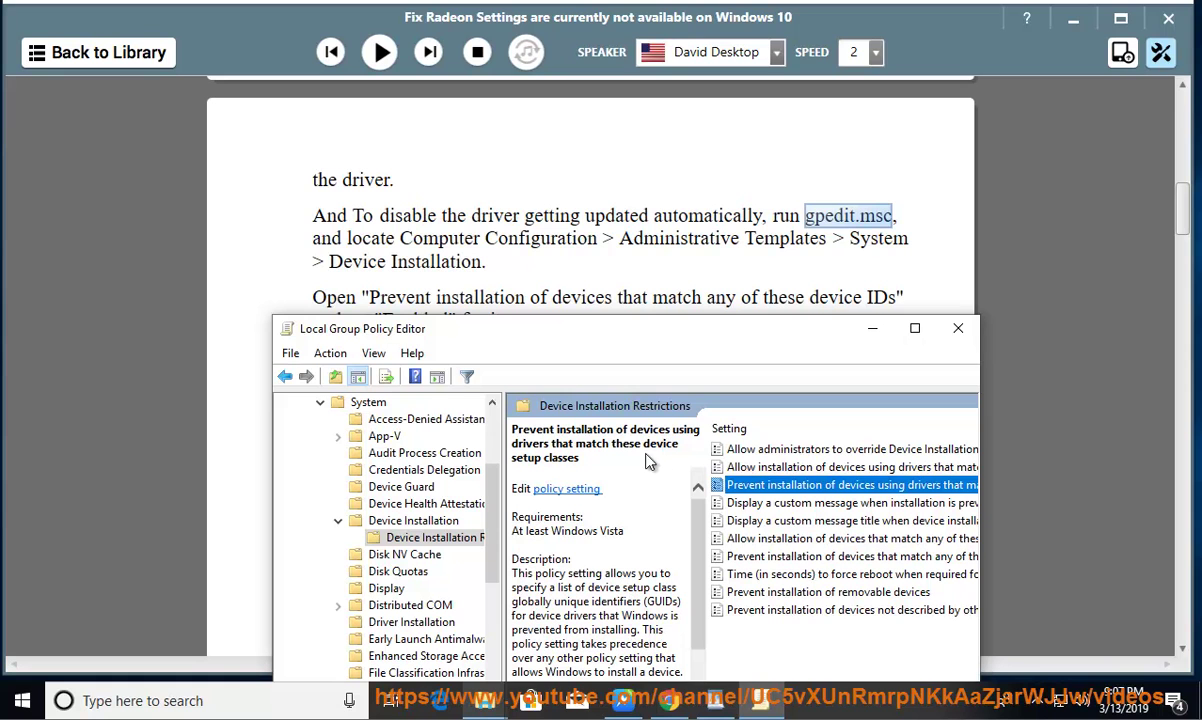
right_click(774, 494)
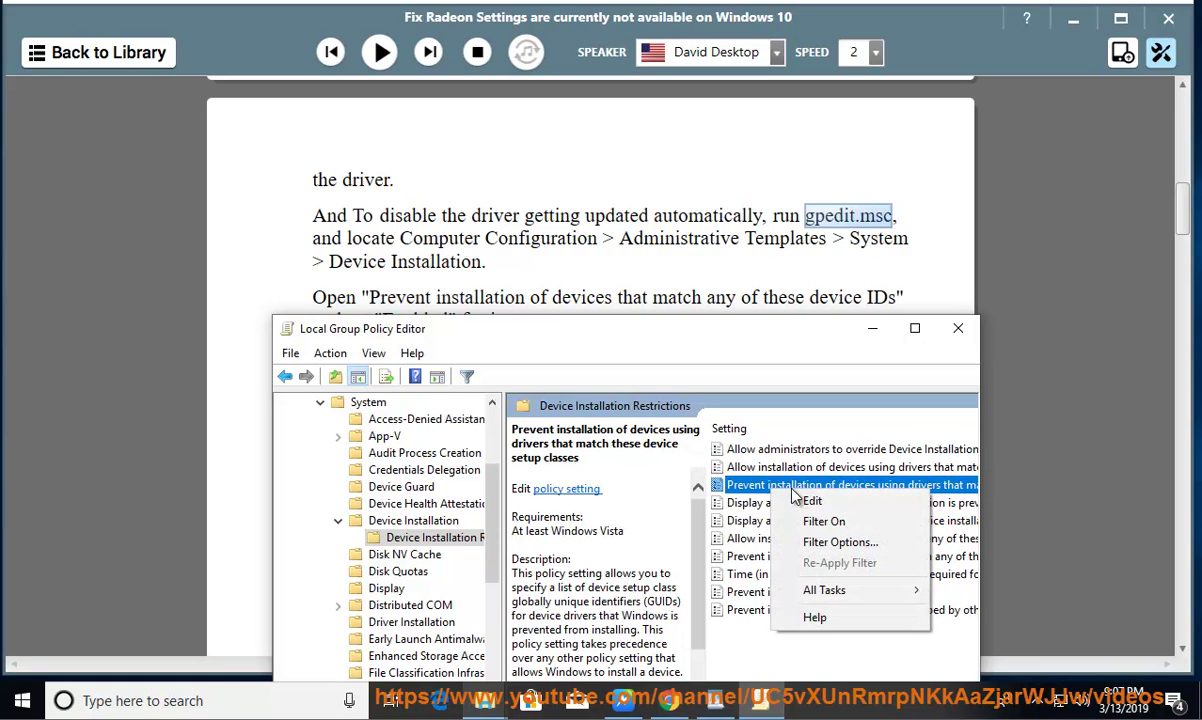
click(870, 506)
drag(479, 137, 700, 161)
click(366, 280)
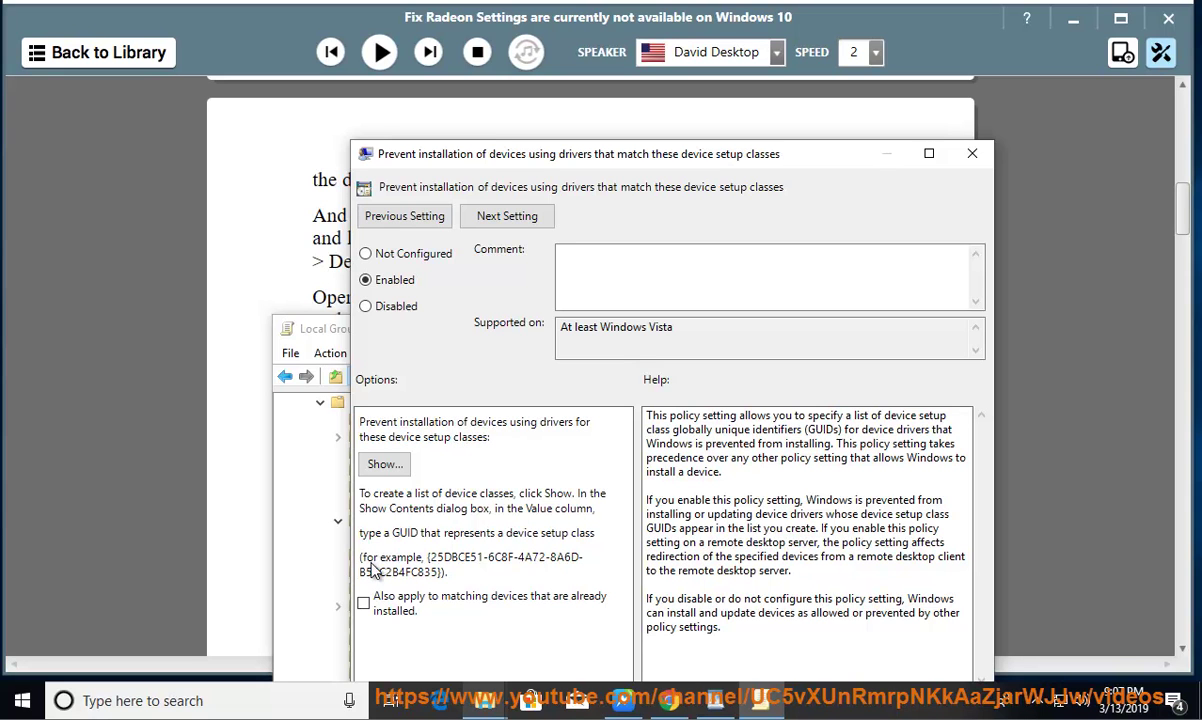
- Open the enabled policy's list of device setup classes and place the cursor in the first Value row
click(636, 270)
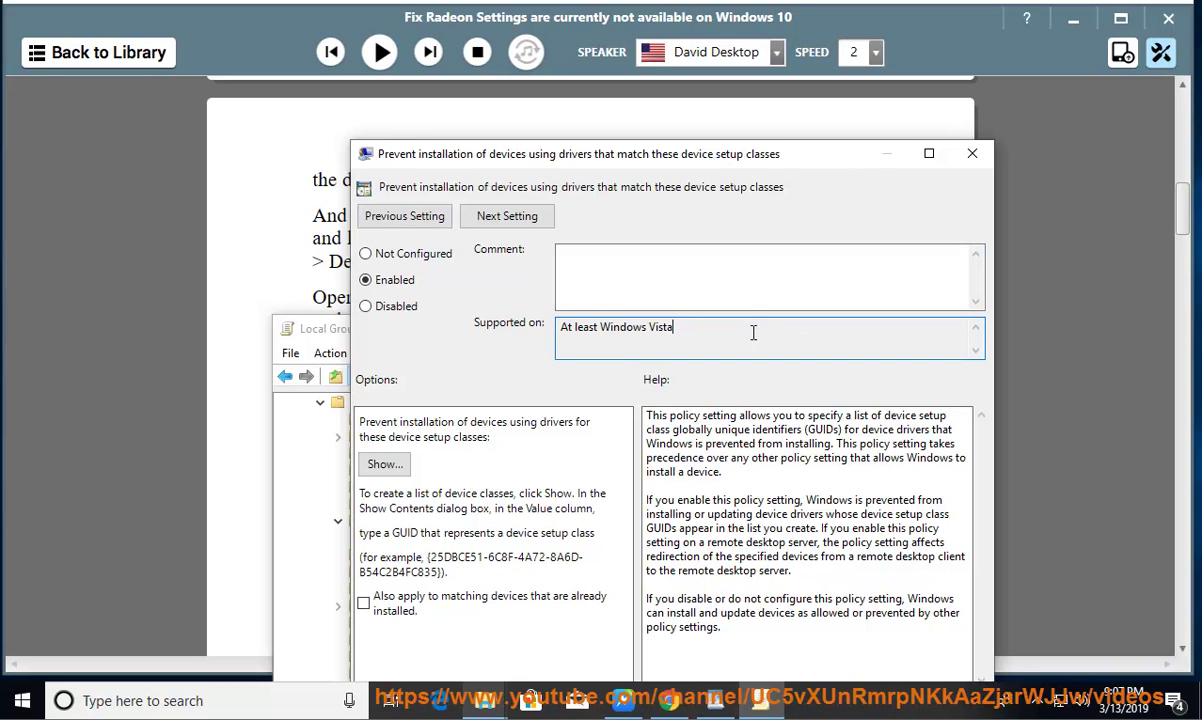
drag(750, 333, 550, 329)
click(622, 268)
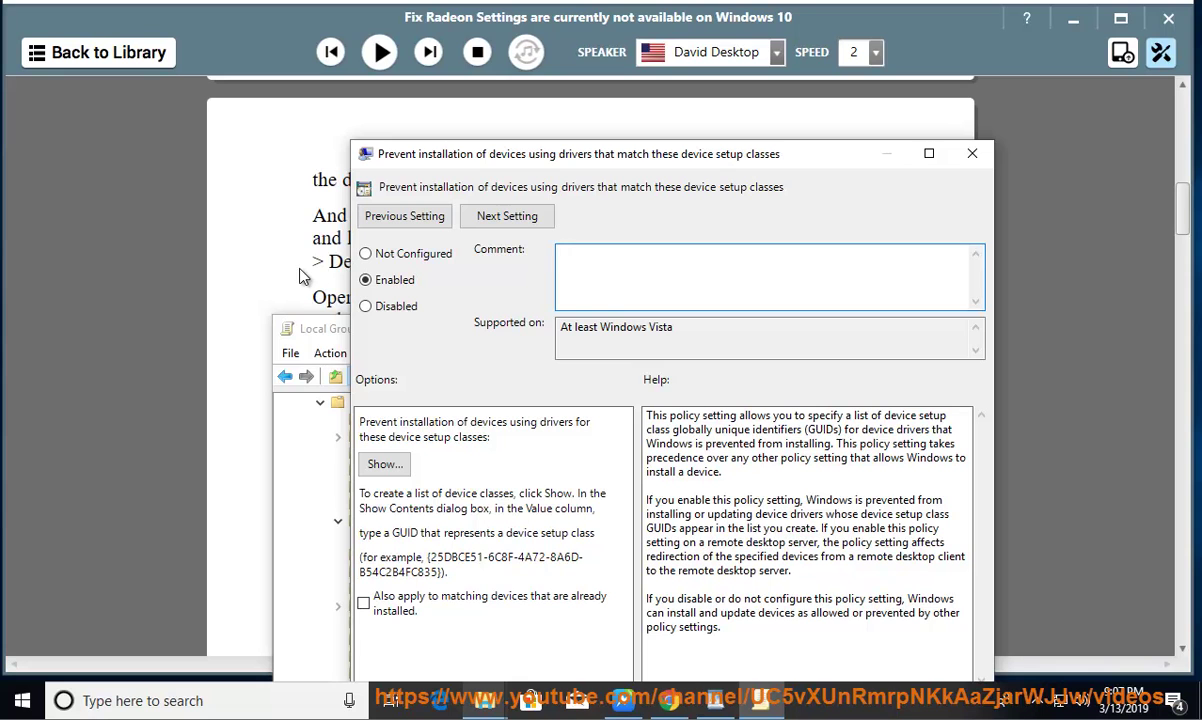
double_click(826, 430)
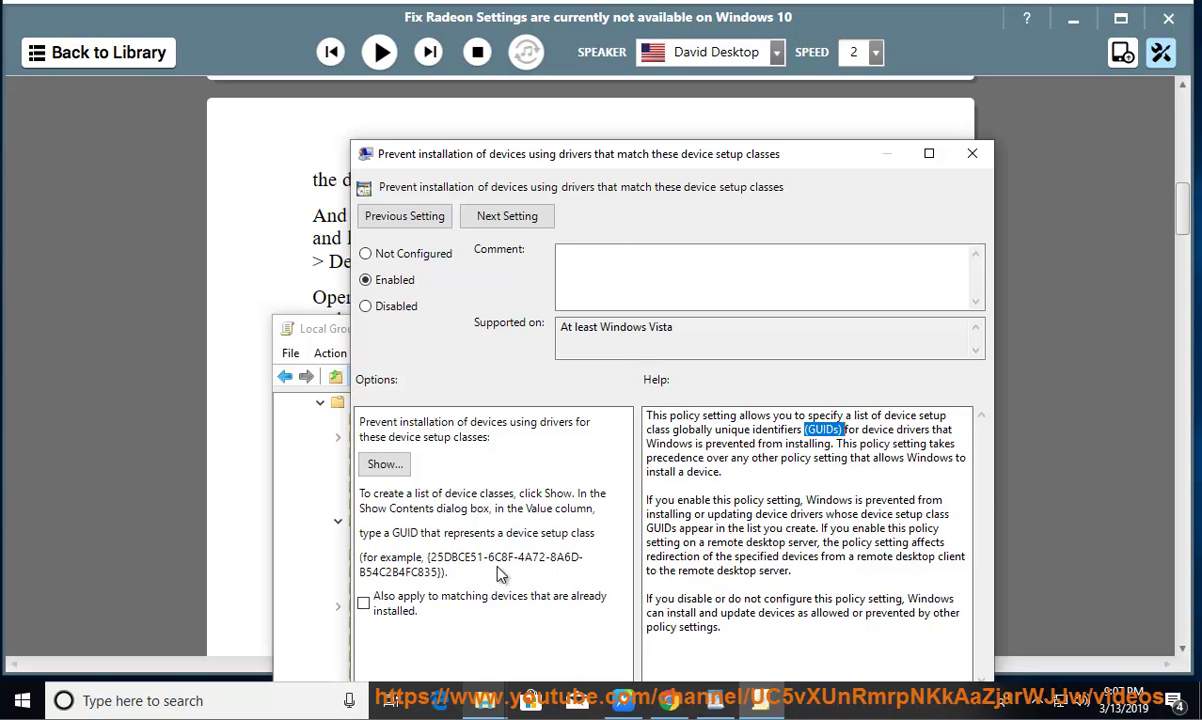
click(376, 463)
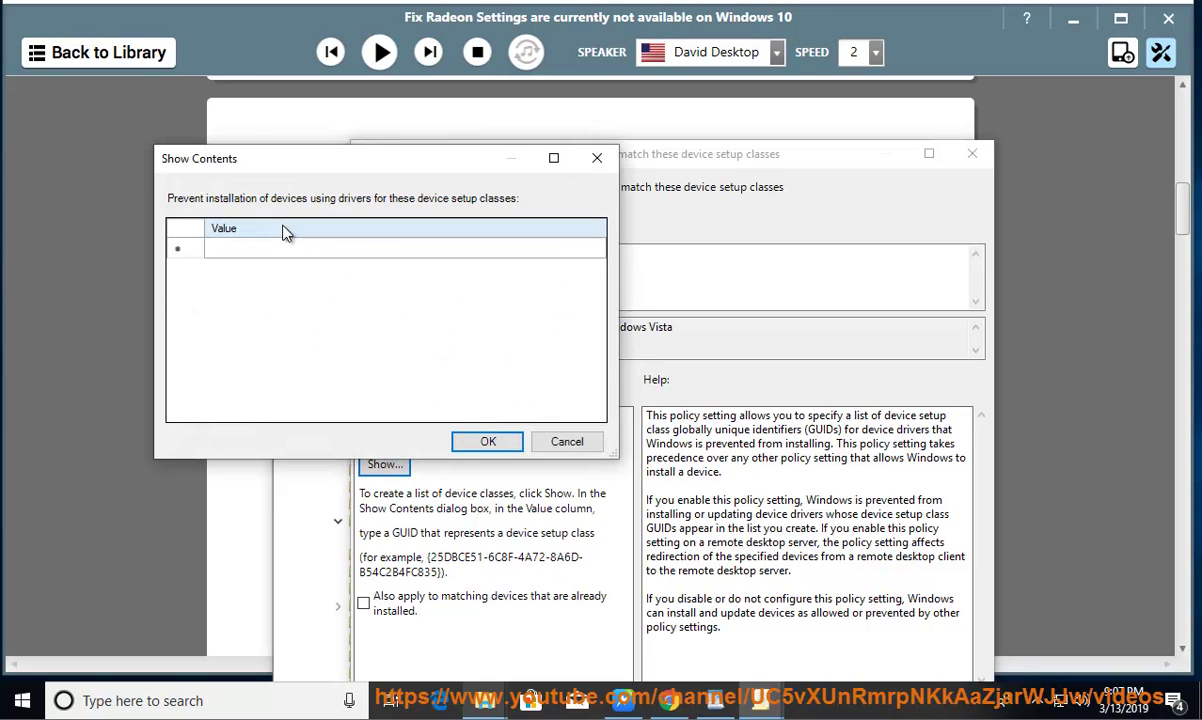
click(223, 247)
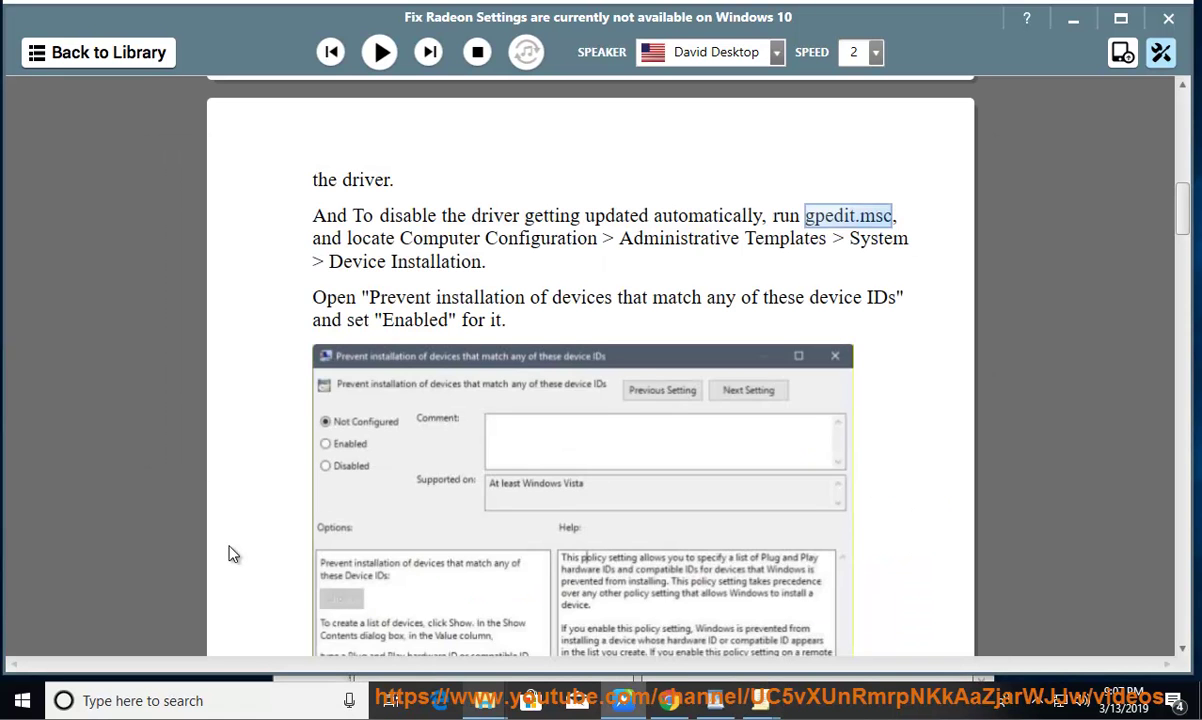
- Switch to the troubleshooting guide, have the hardware ID hint read aloud, pause it and highlight "Device Manager"
scroll(233, 553, down, 1)
click(372, 53)
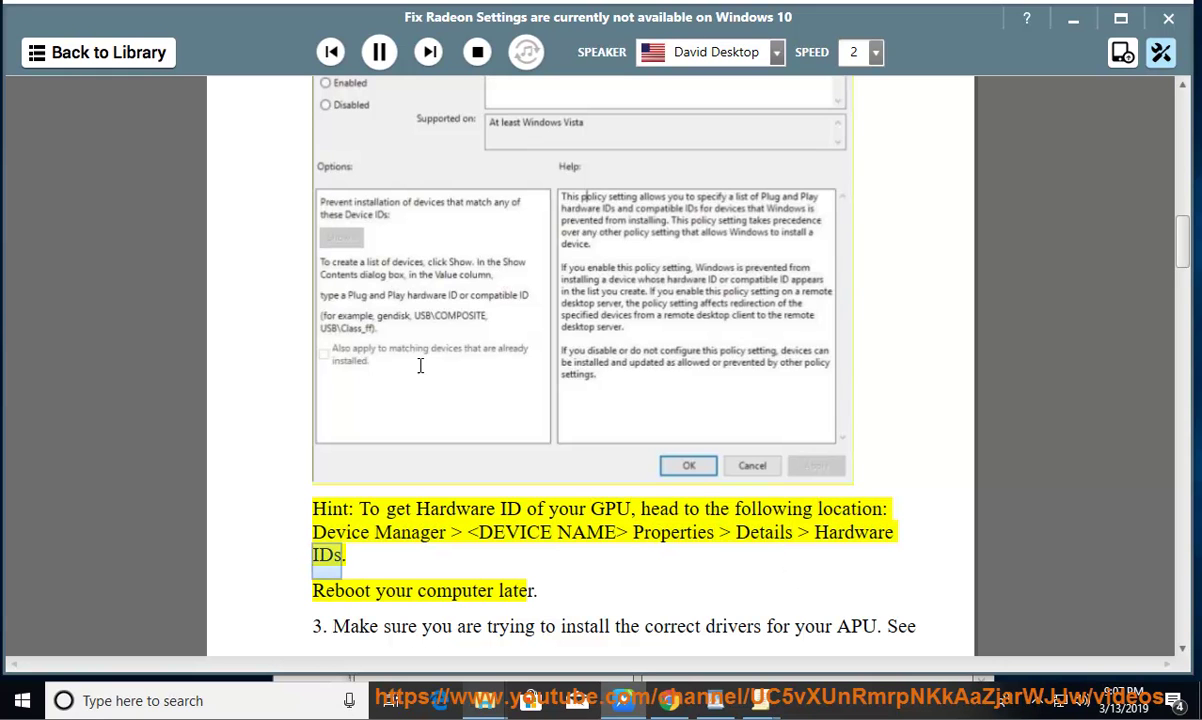
click(385, 62)
drag(314, 531, 446, 532)
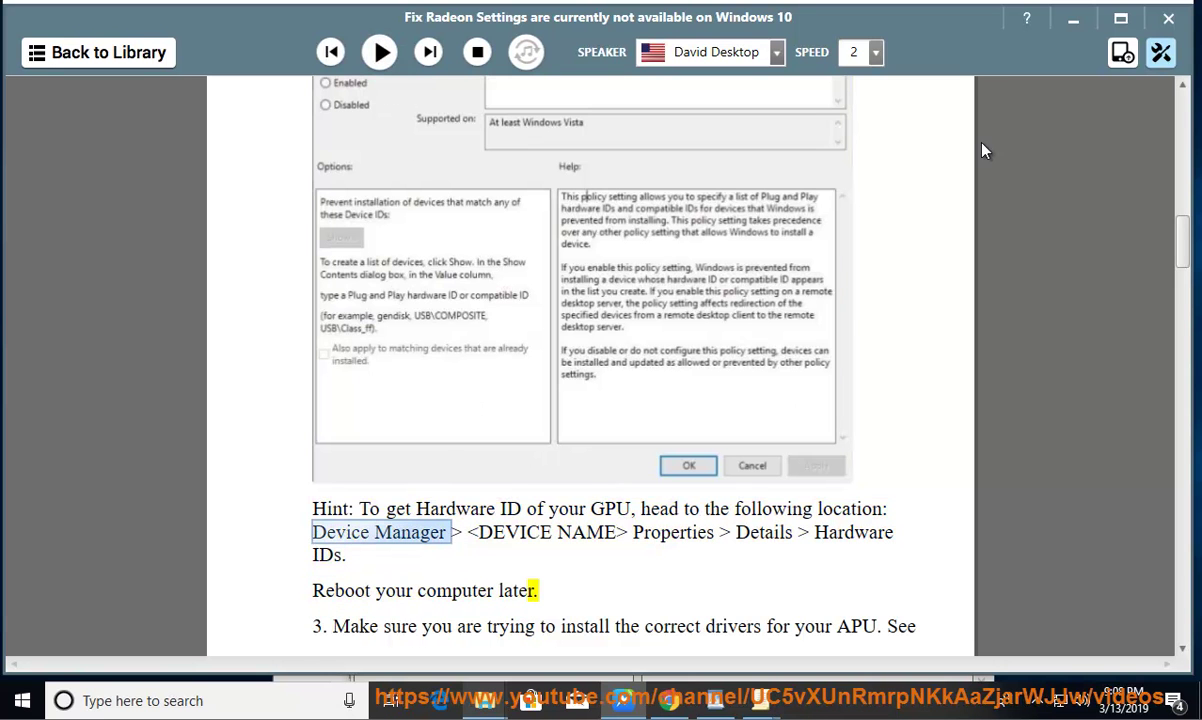
- Minimize the guide, open Computer Management for This PC and display Device Manager
click(1073, 19)
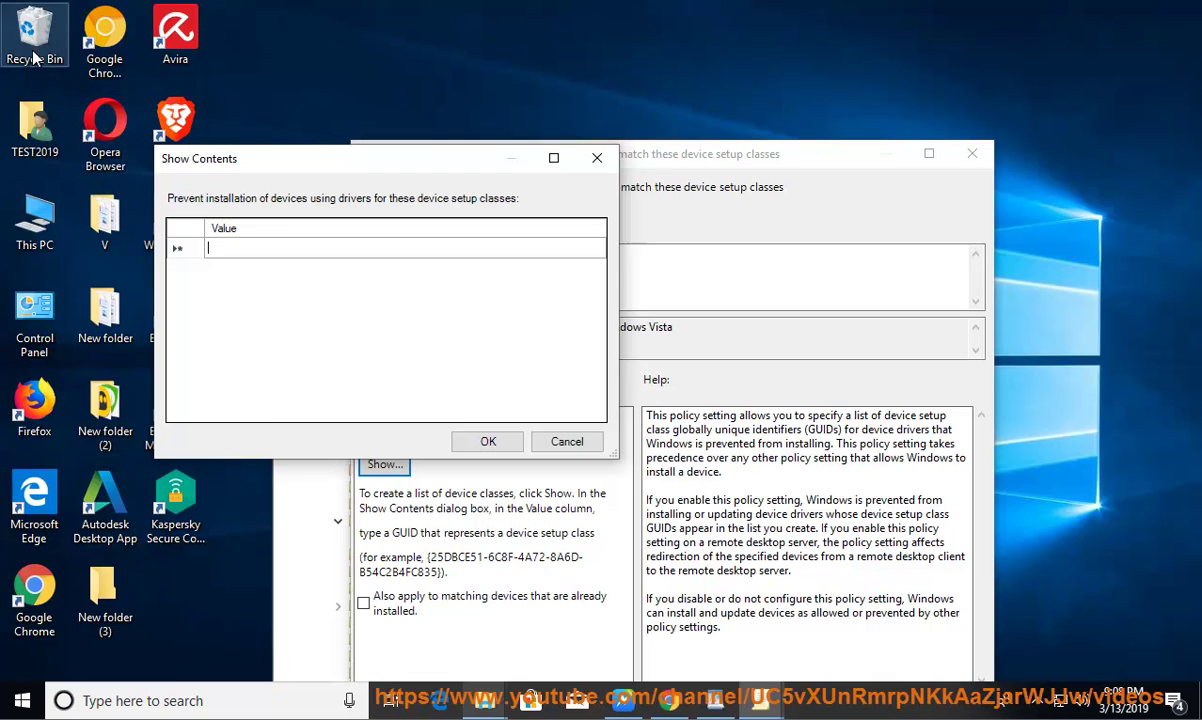
right_click(36, 226)
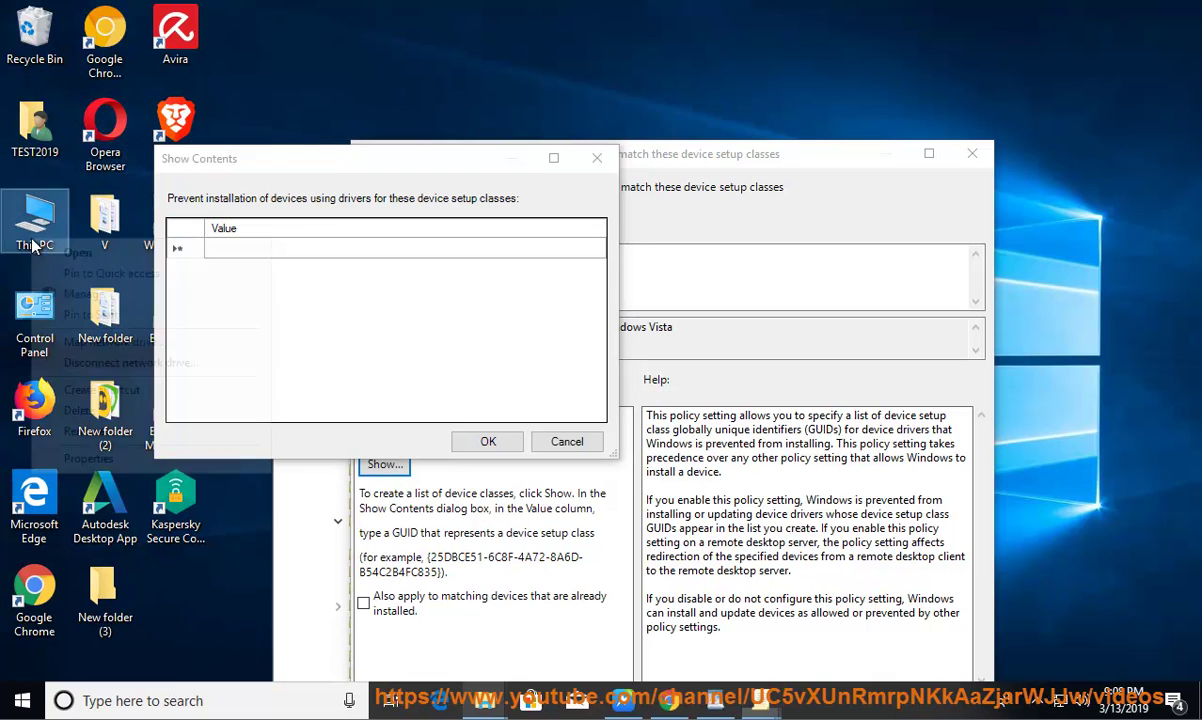
click(86, 300)
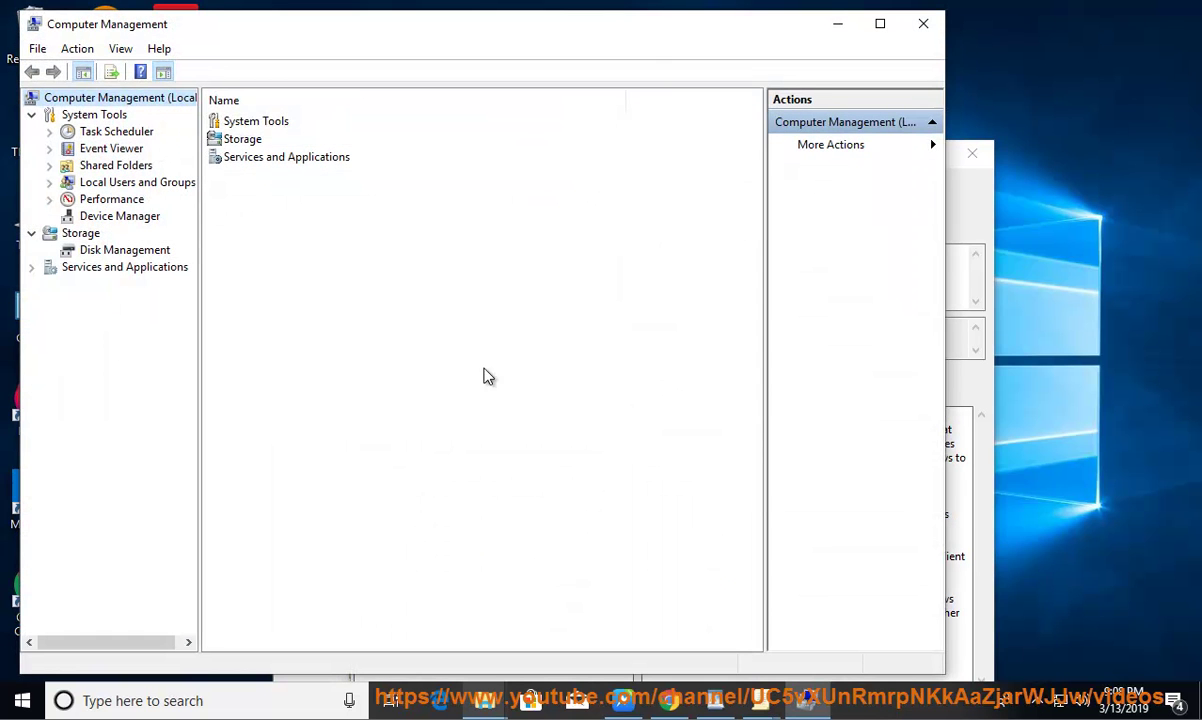
click(105, 218)
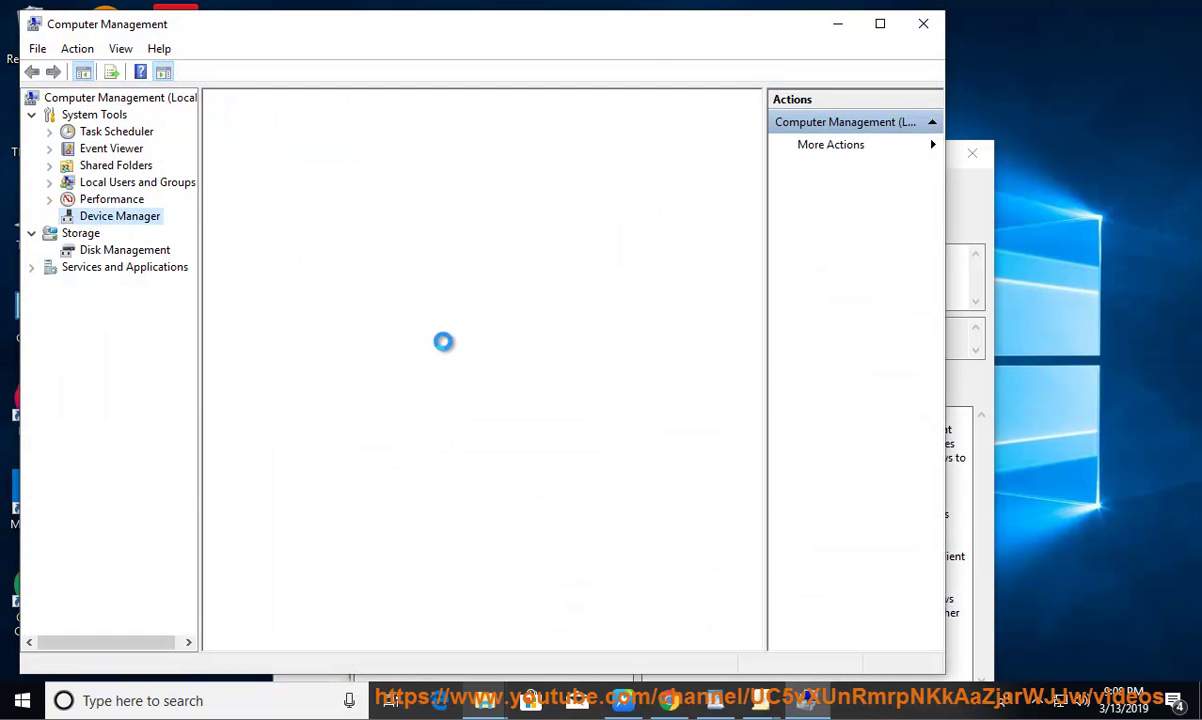
click(623, 703)
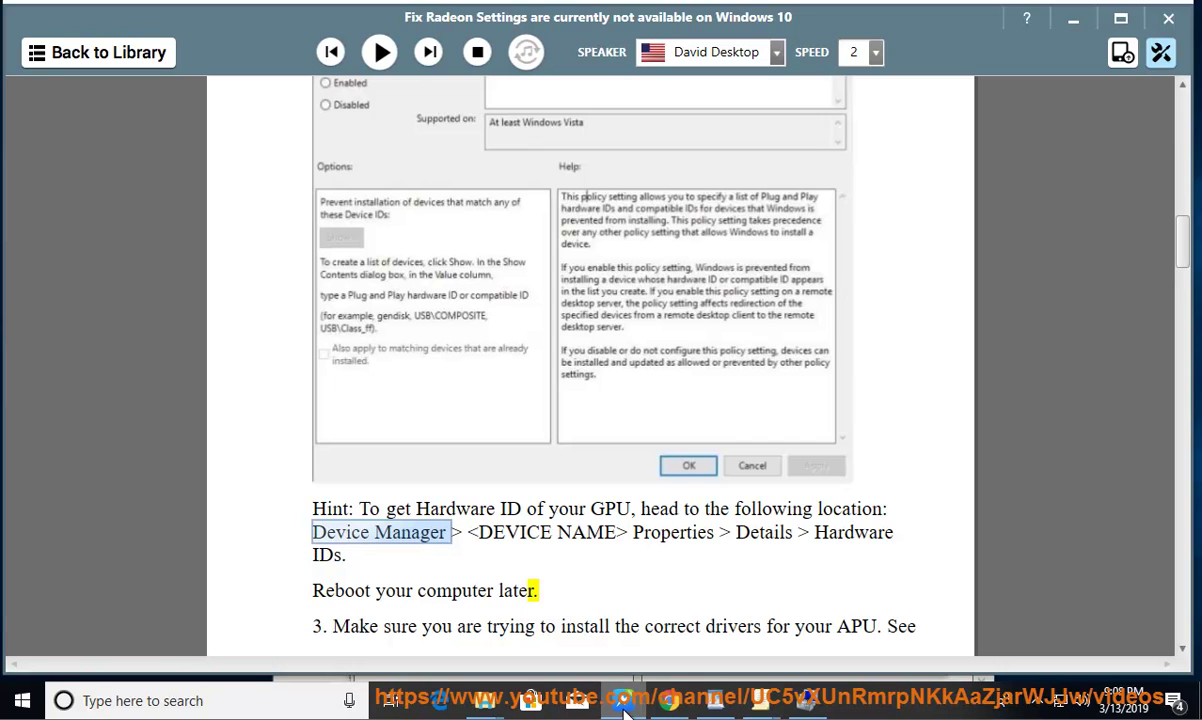
click(623, 704)
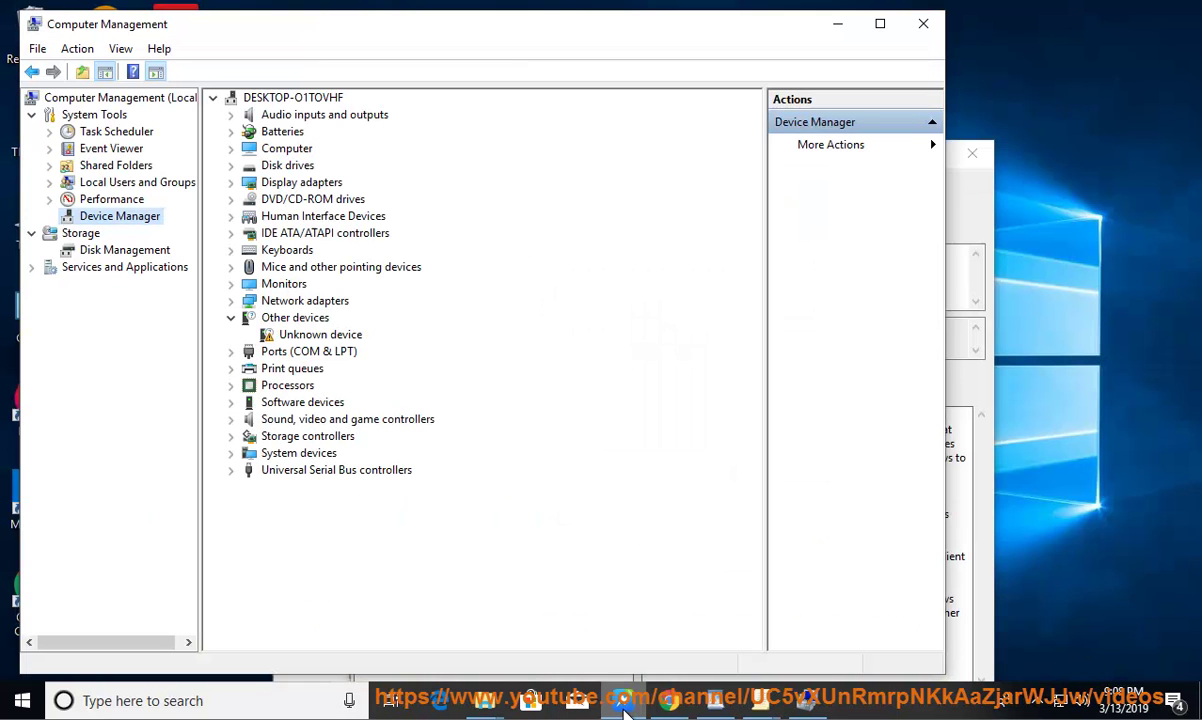
- Expand the display adapters and open the properties of the VMware SVGA 3D adapter
click(278, 101)
right_click(279, 104)
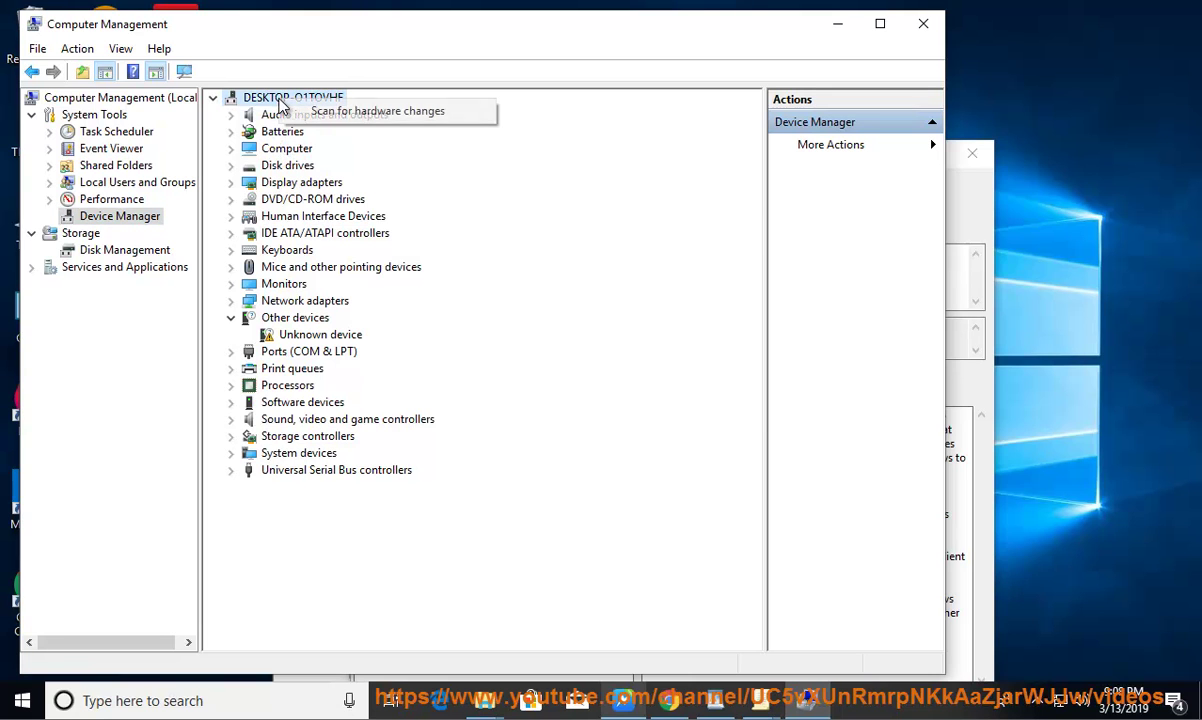
click(233, 183)
click(312, 200)
right_click(312, 203)
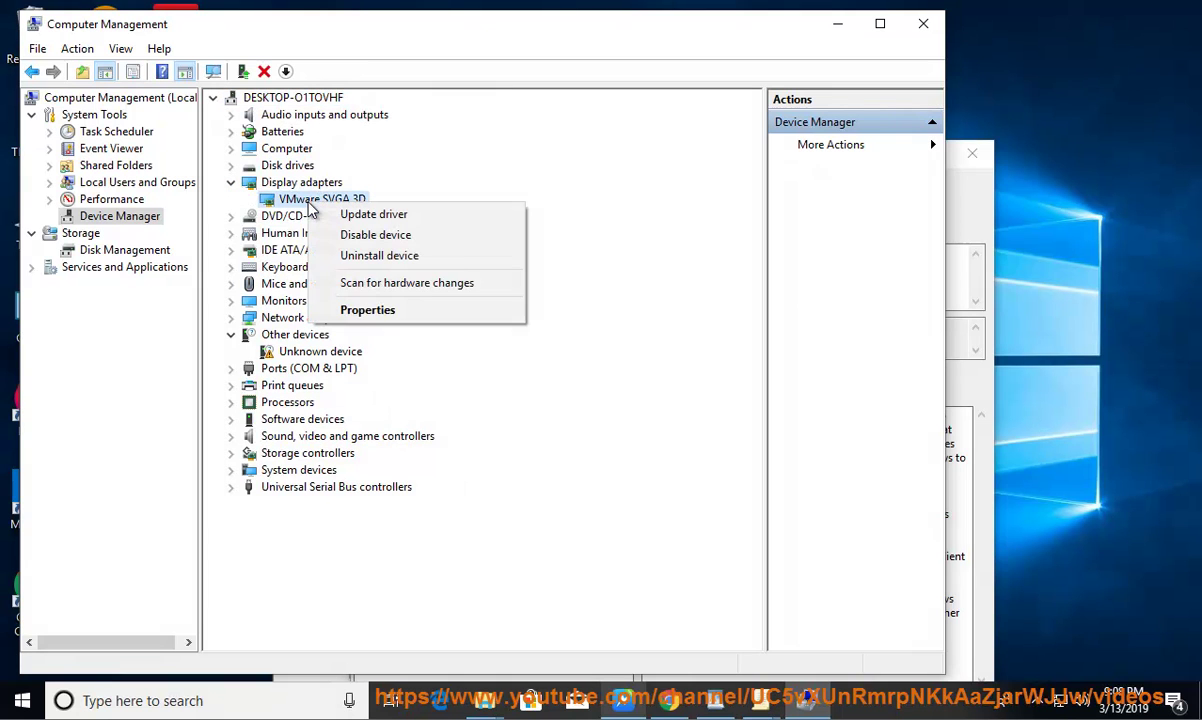
click(410, 316)
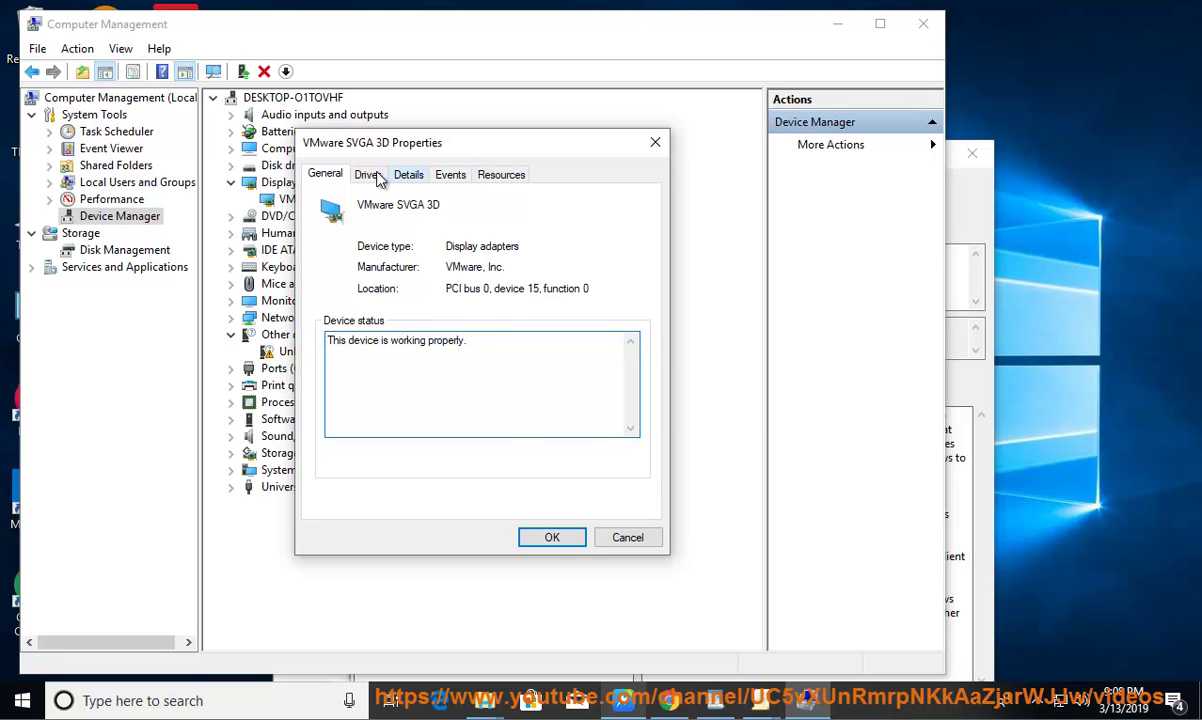
- Review the adapter's driver, details, events and resources information, and close its properties without changes
click(368, 175)
click(407, 176)
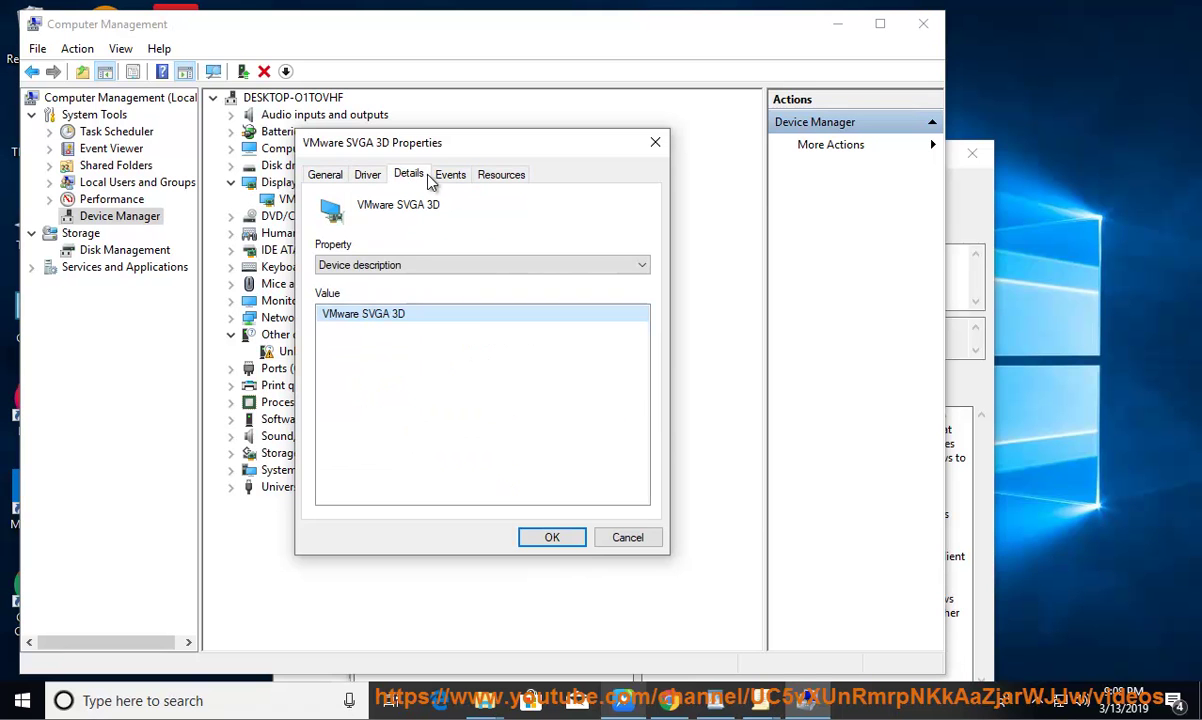
click(440, 177)
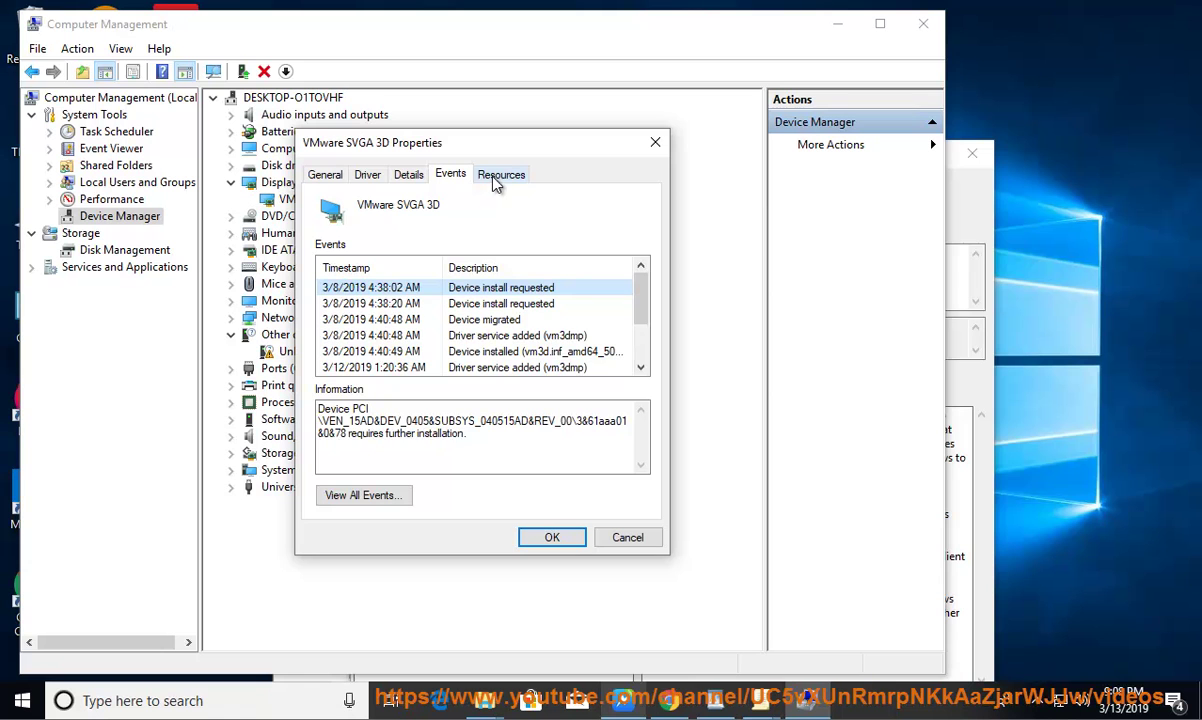
click(499, 180)
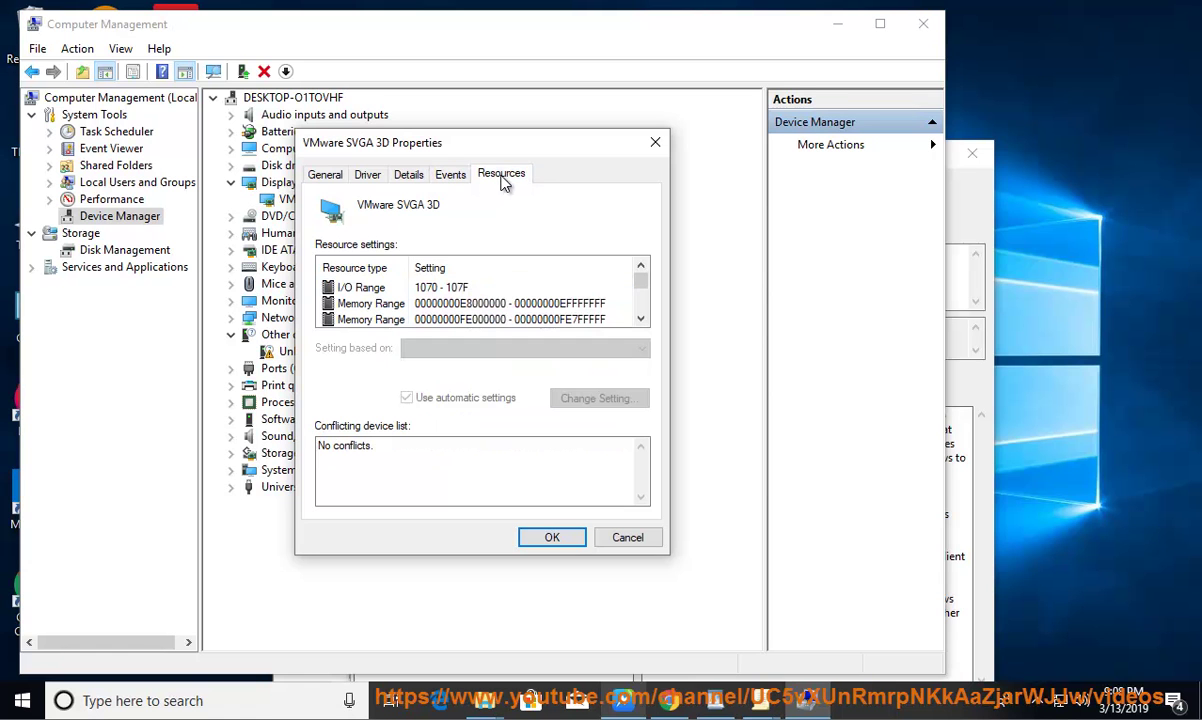
click(638, 540)
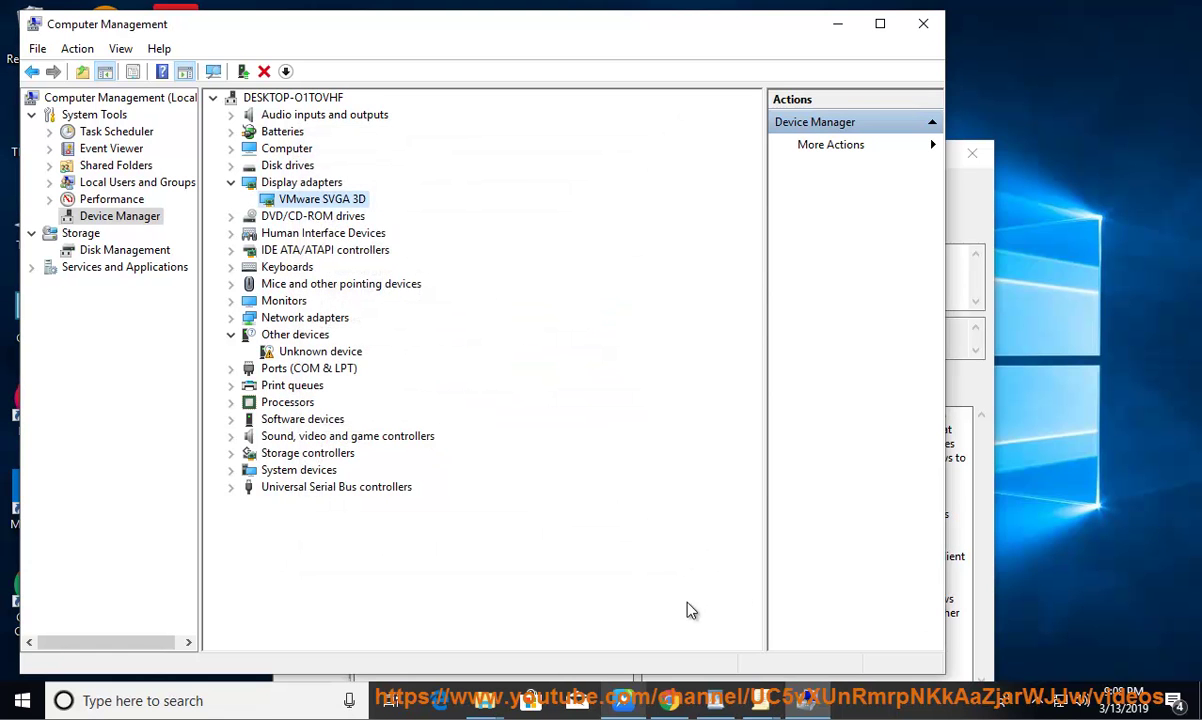
- Return to the troubleshooting guide and resume reading it aloud from the paused position
click(622, 700)
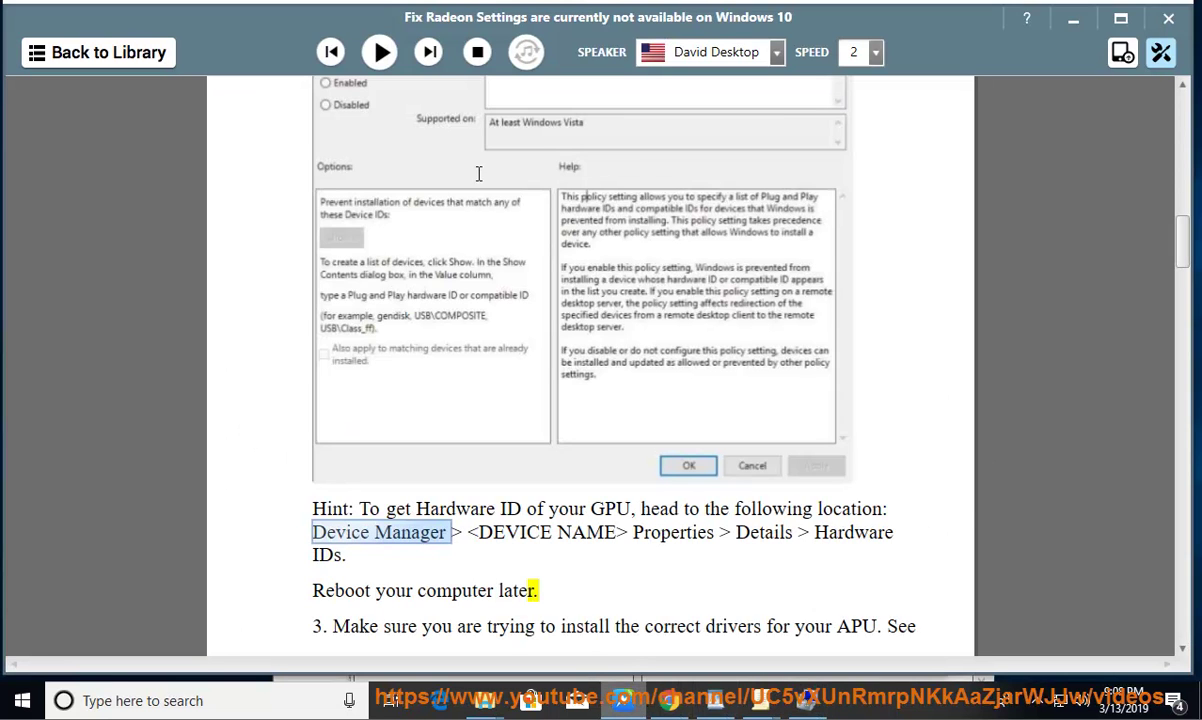
click(379, 52)
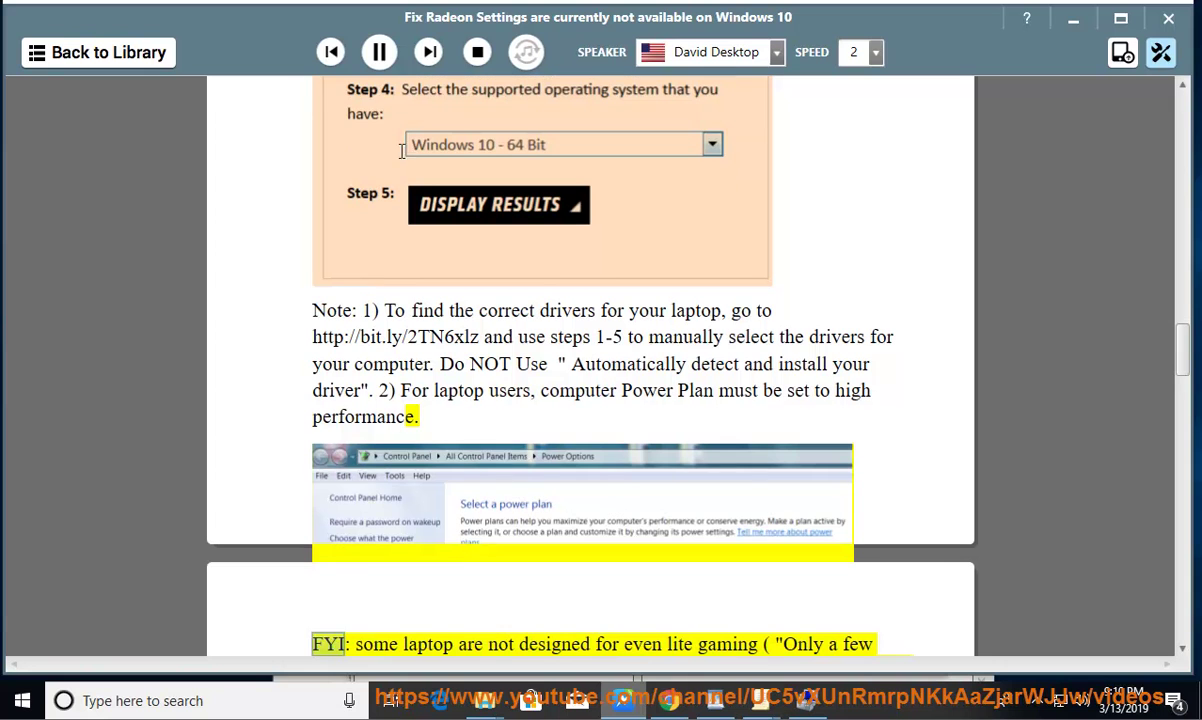
- Pause the guide's narration, highlight its power plan note and open Control Panel
click(378, 55)
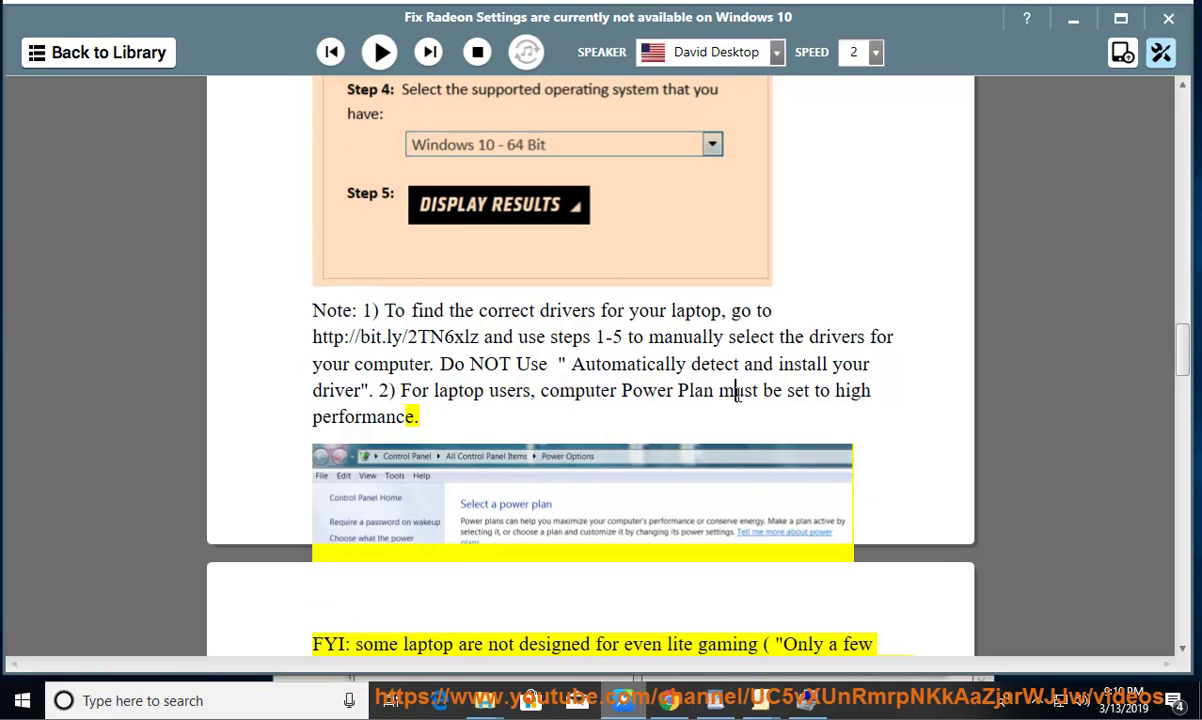
drag(736, 391, 585, 391)
click(201, 703)
text(con)
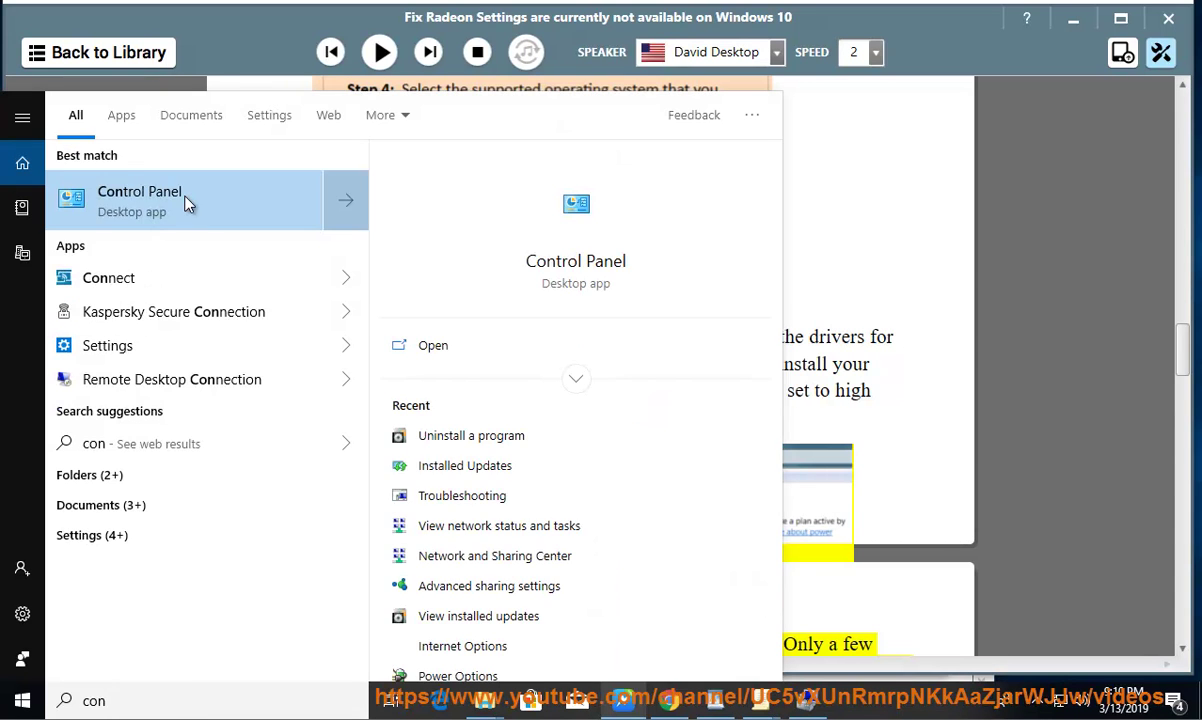
click(185, 202)
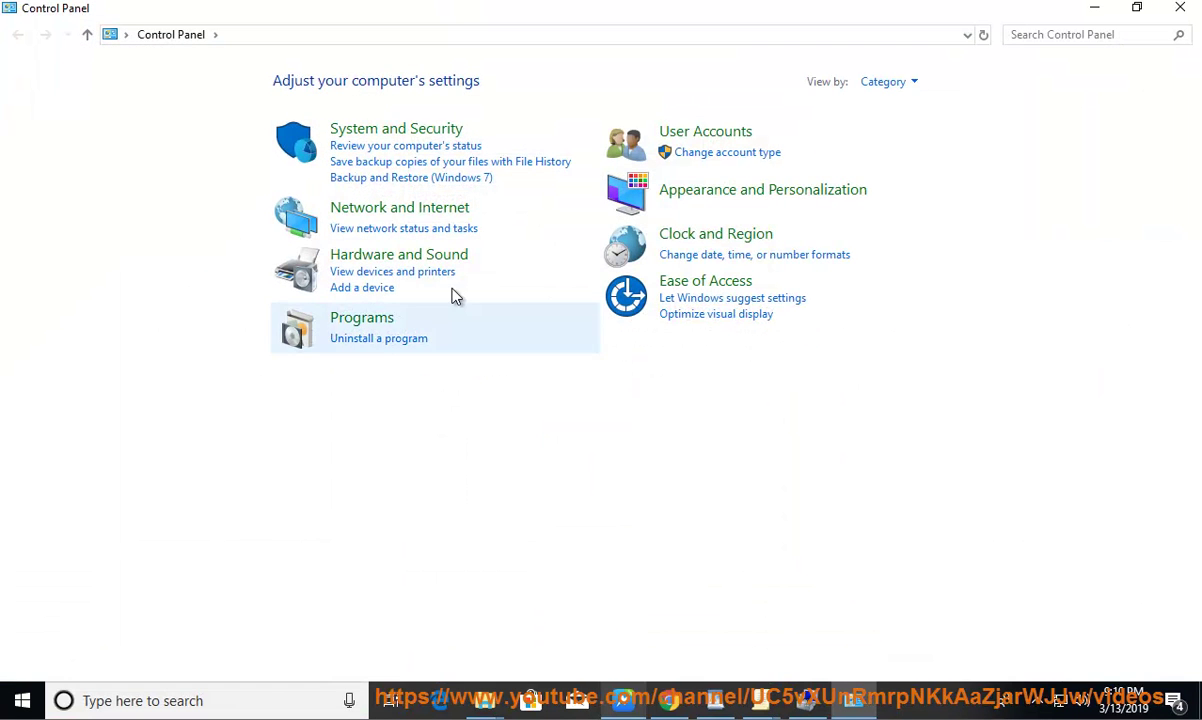
- Reveal the additional power plans in Power Options under System and Security, and return to the guide's narration without changing the plan
drag(449, 20, 537, 177)
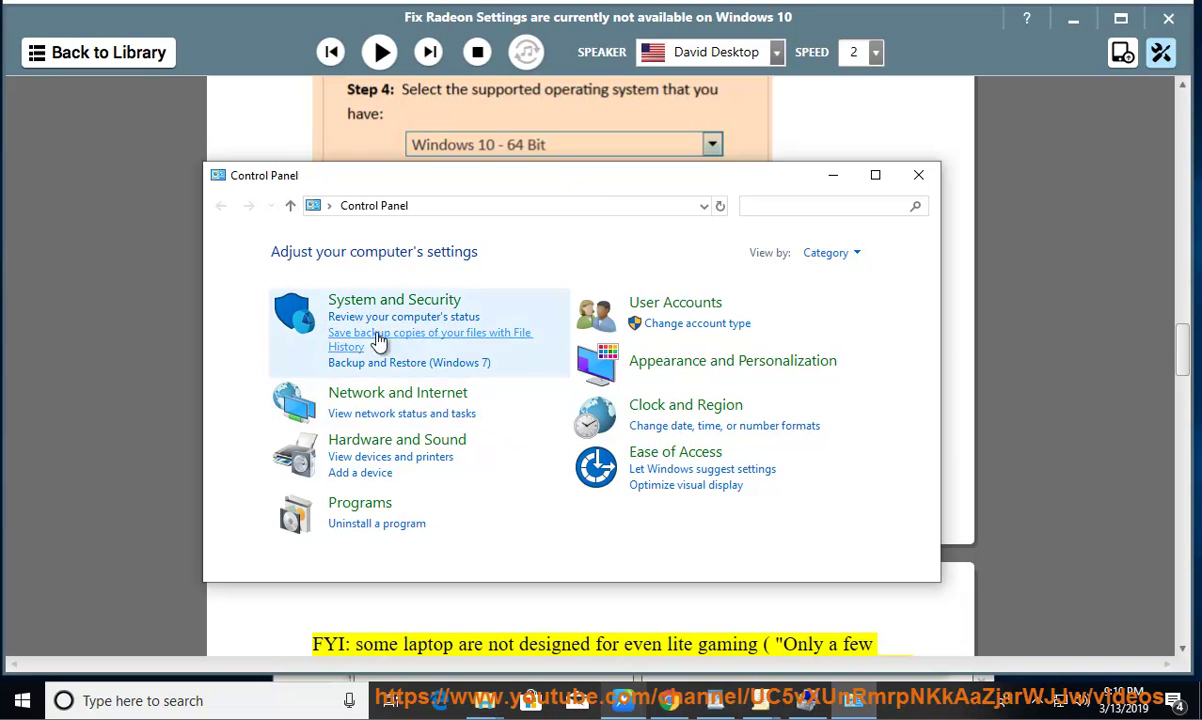
click(404, 300)
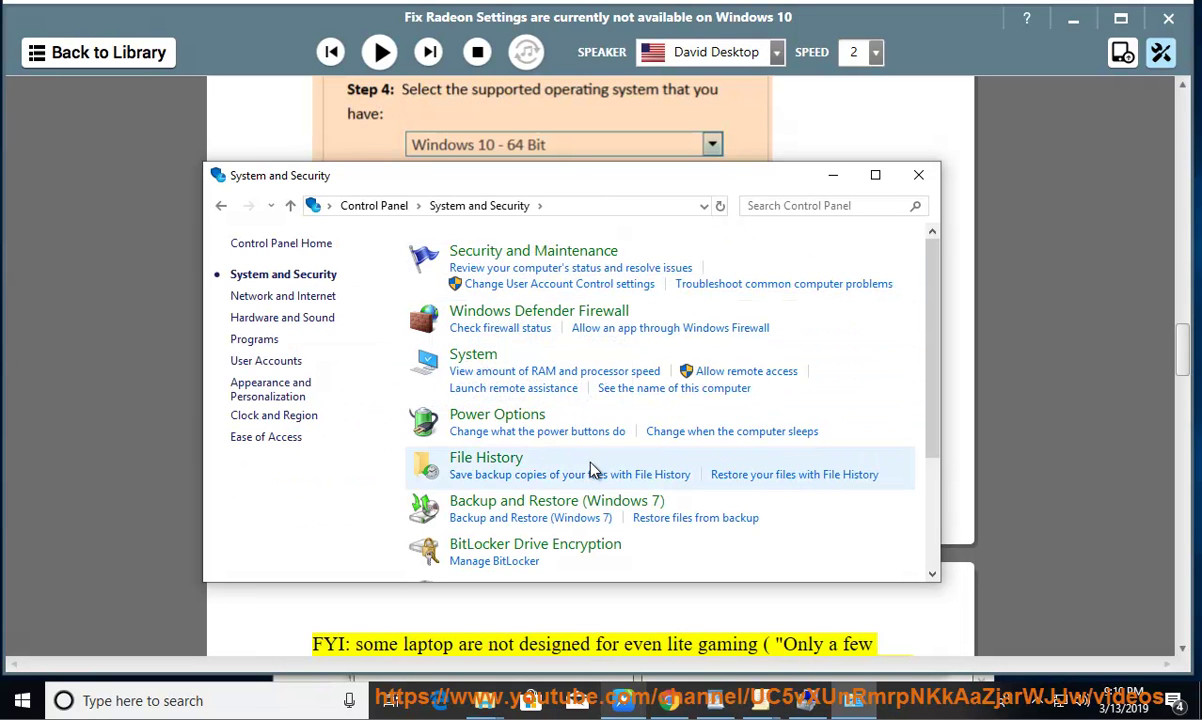
click(497, 415)
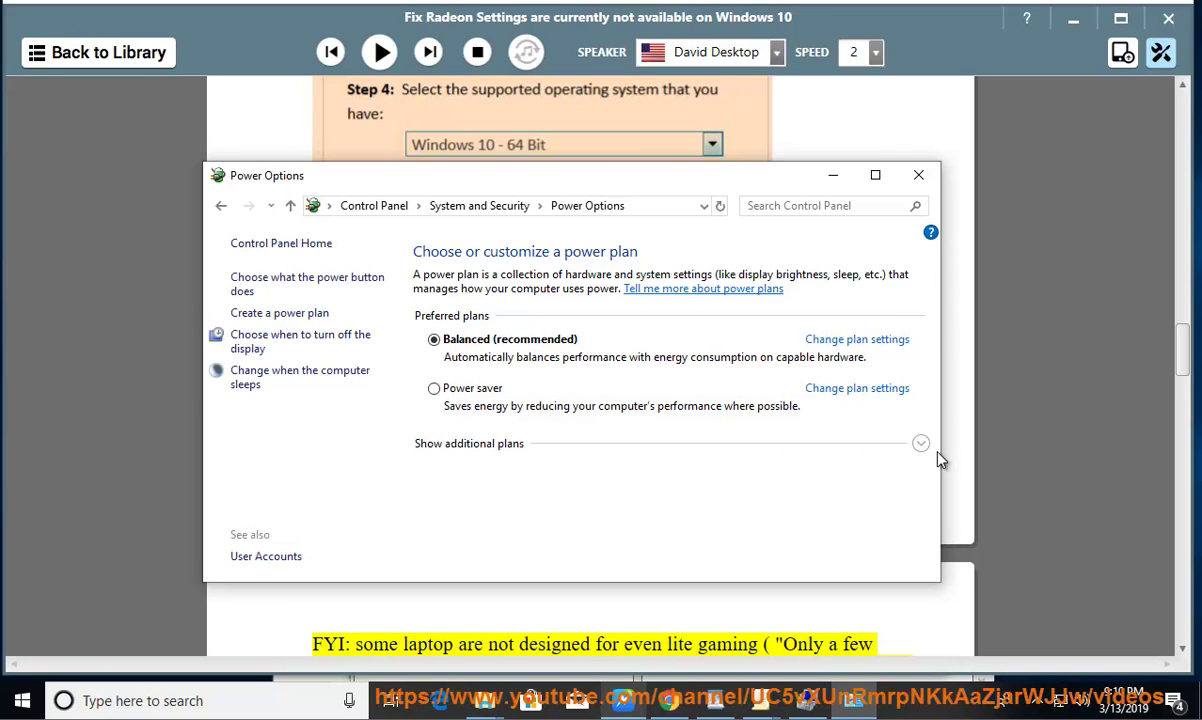
click(921, 445)
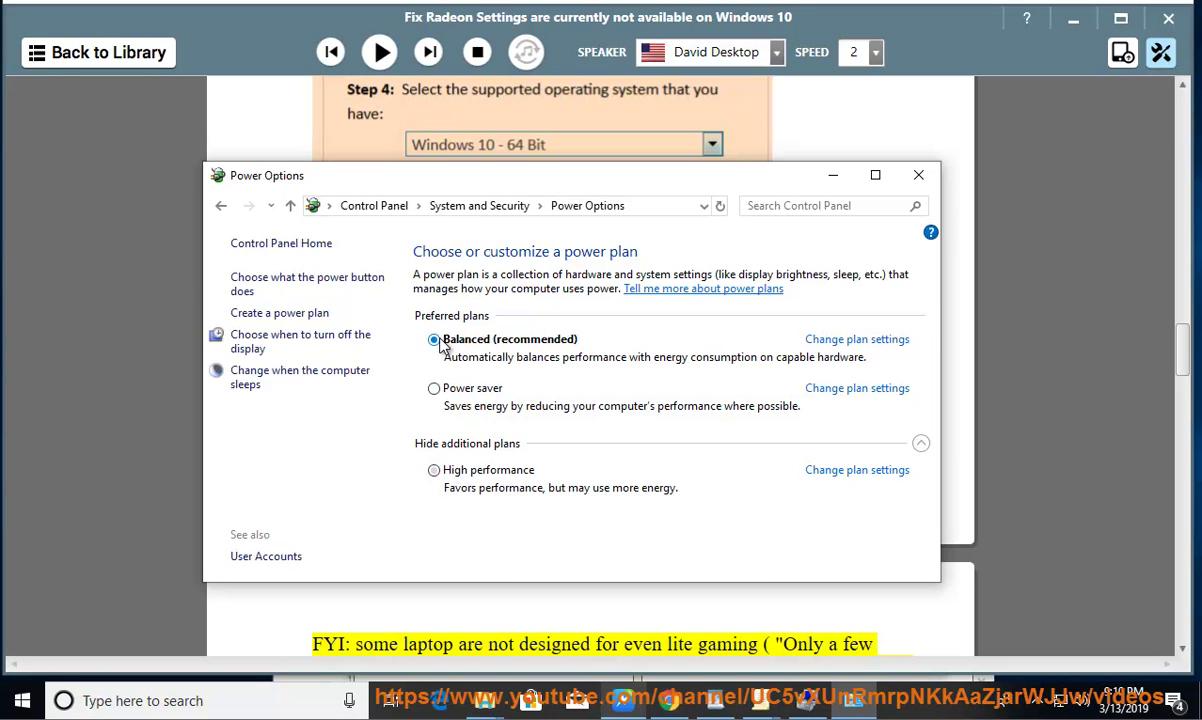
click(918, 175)
click(378, 52)
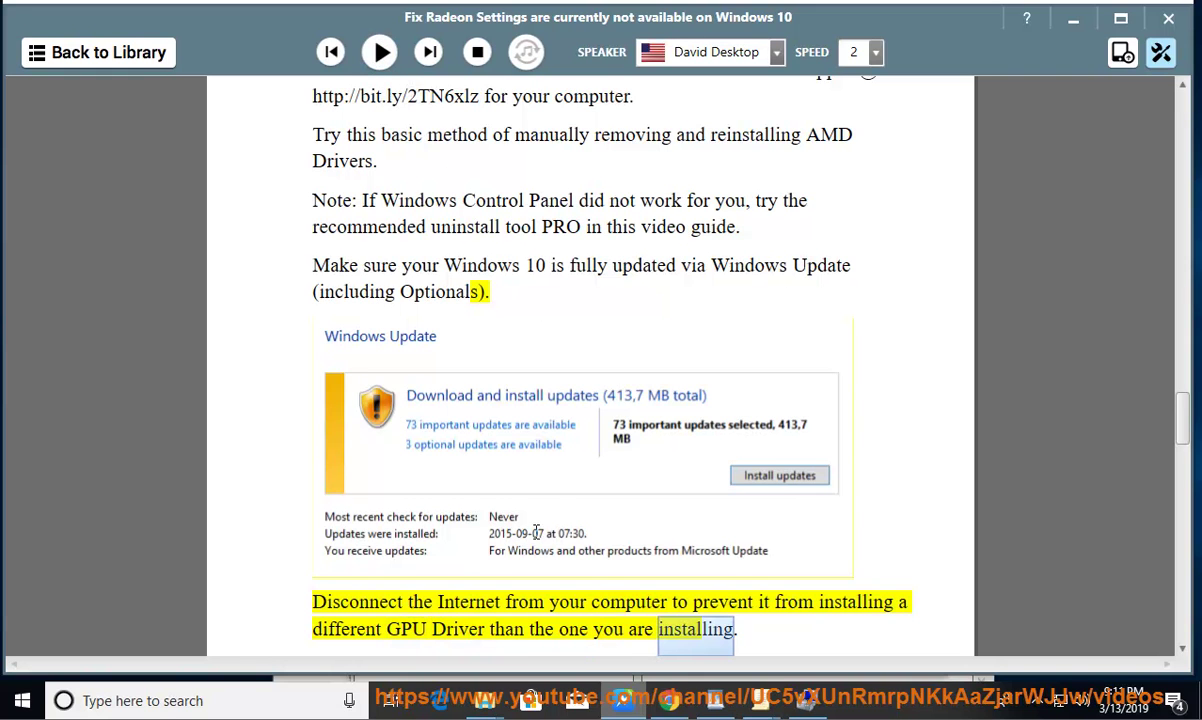
- Mark the word "Optionals" in the guide's Windows Update note and open the System and Security category of Control Panel
click(461, 296)
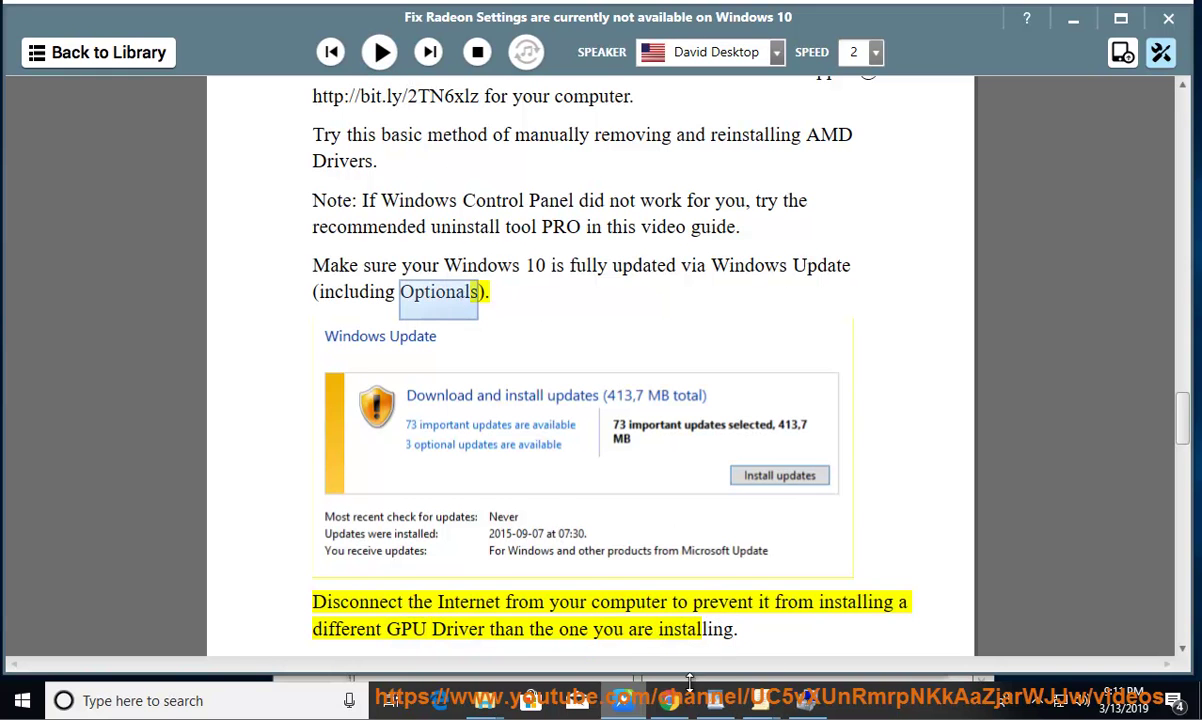
click(155, 702)
text(CON)
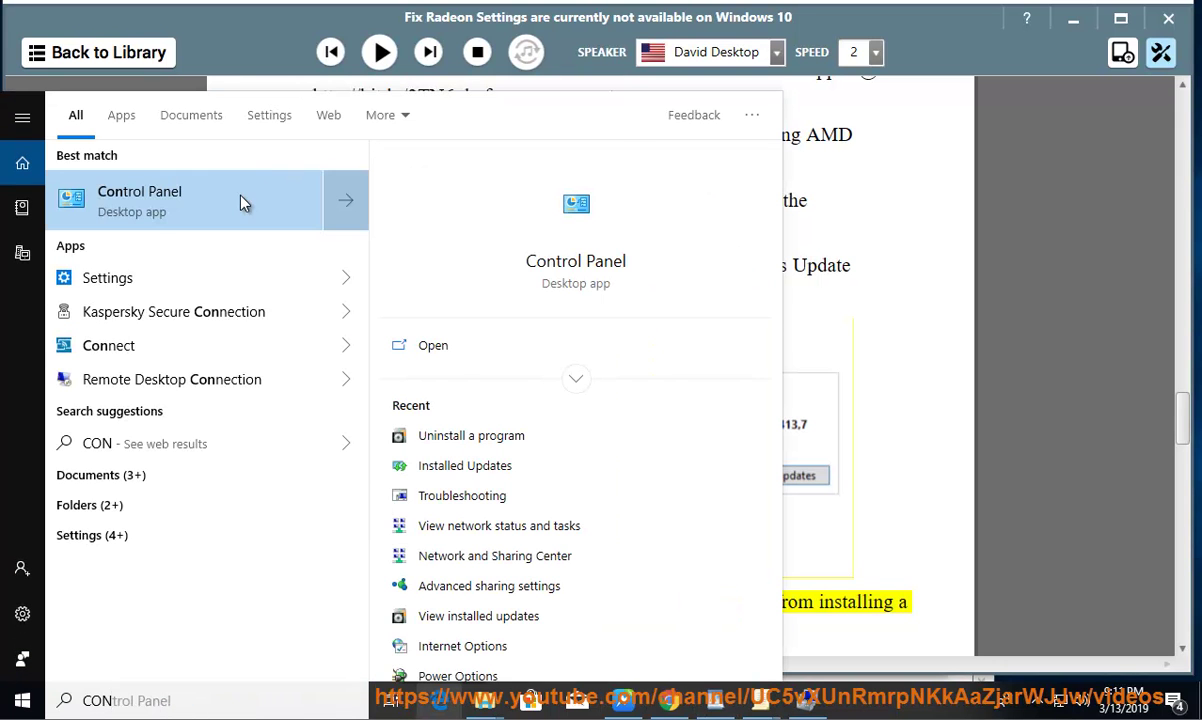
click(240, 203)
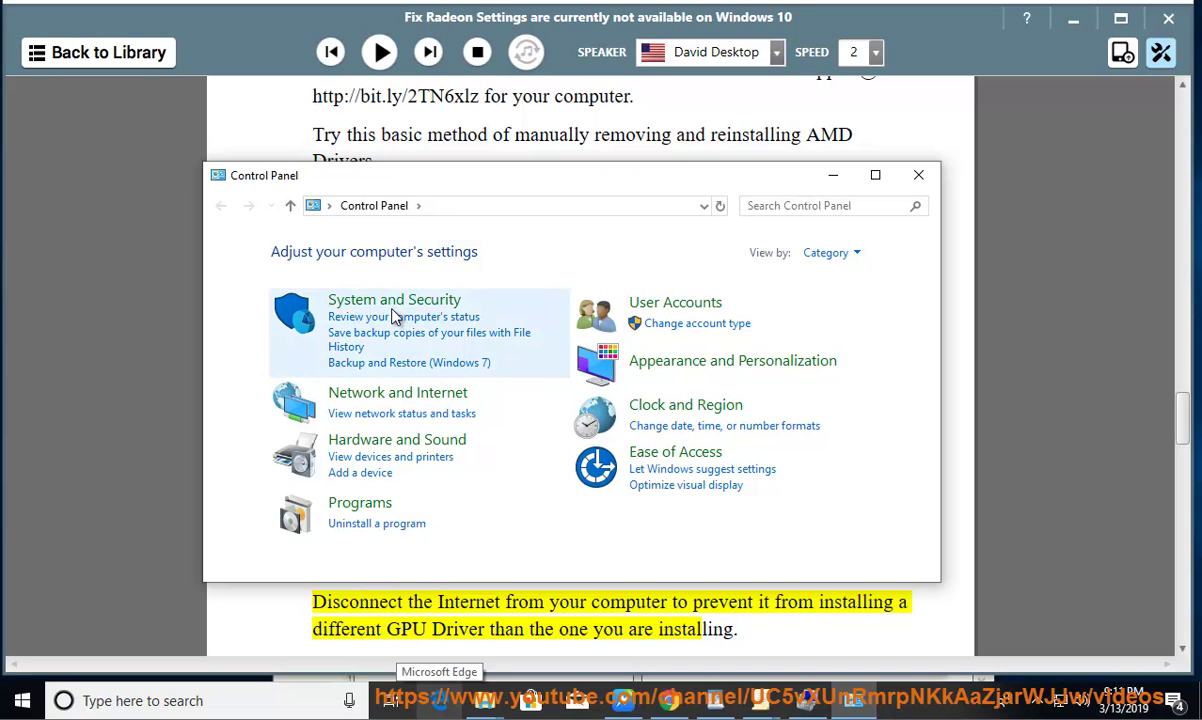
click(392, 303)
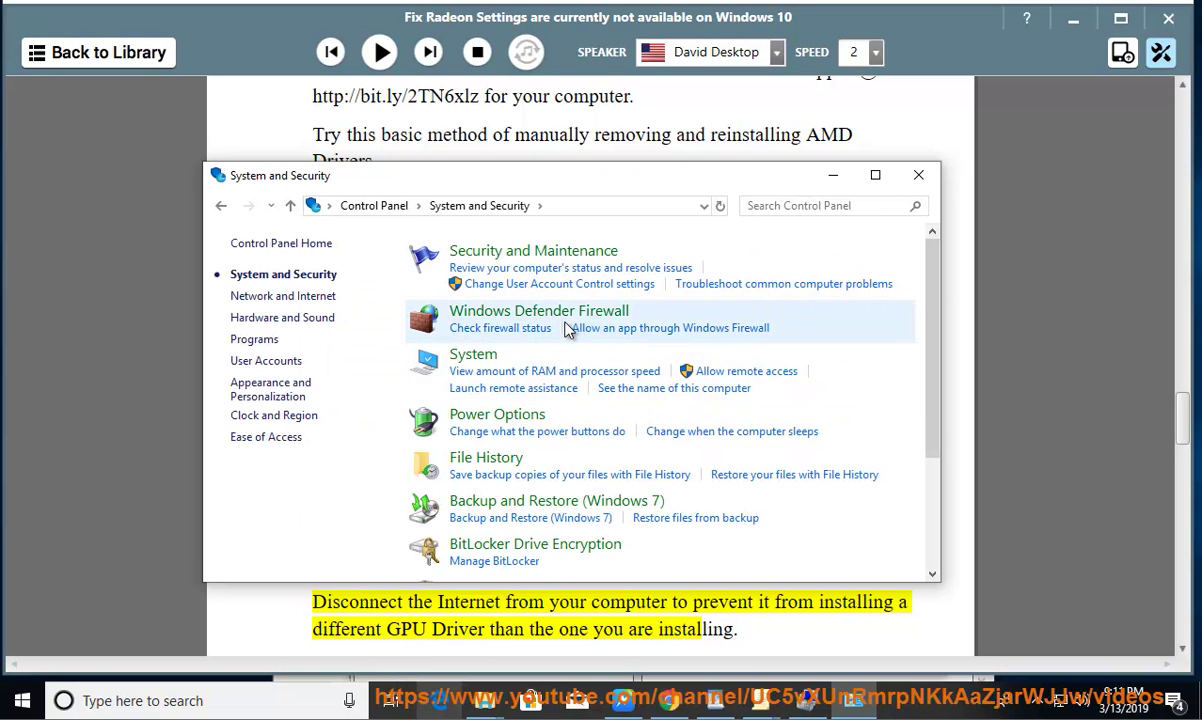
- Look through the System and Security entries for Windows Update, and close Control Panel
scroll(596, 478, down, 1)
scroll(590, 516, down, 2)
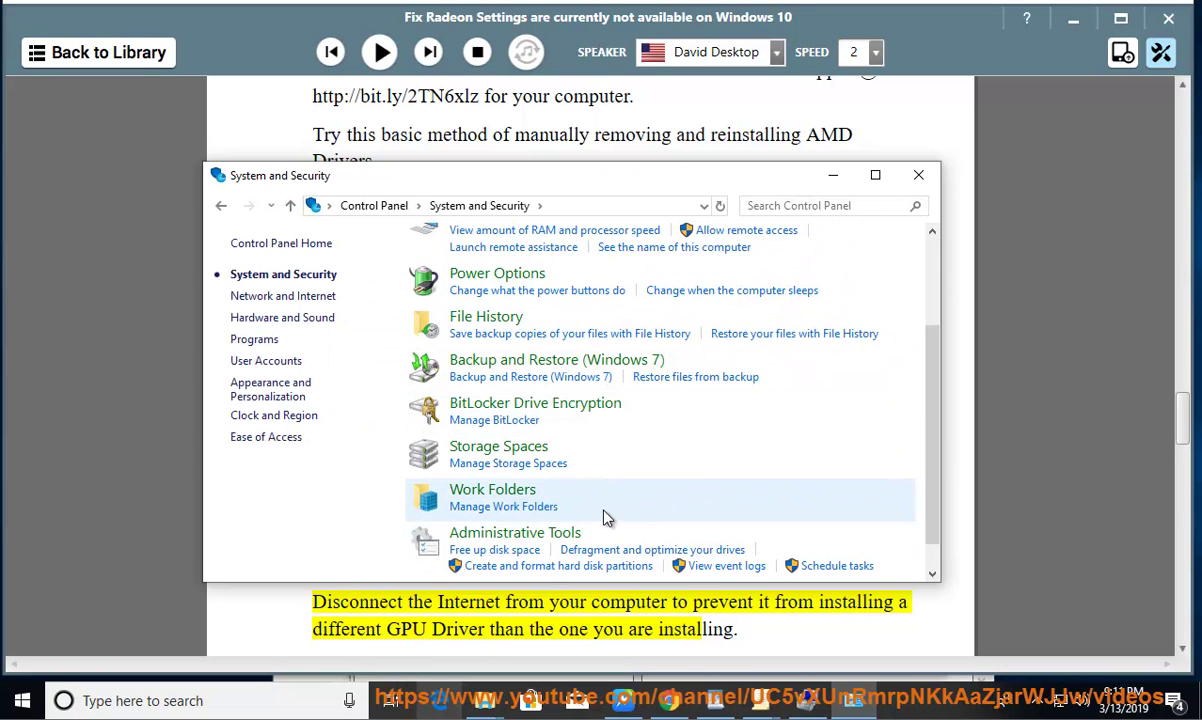
scroll(633, 504, up, 2)
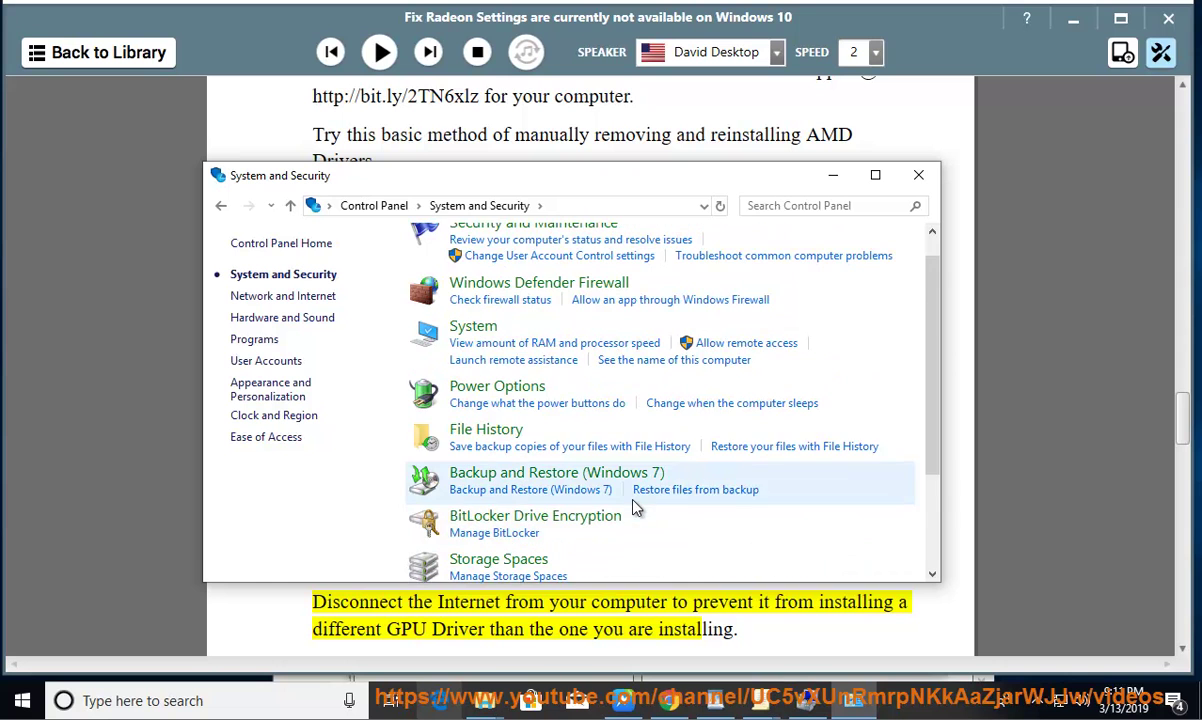
click(488, 328)
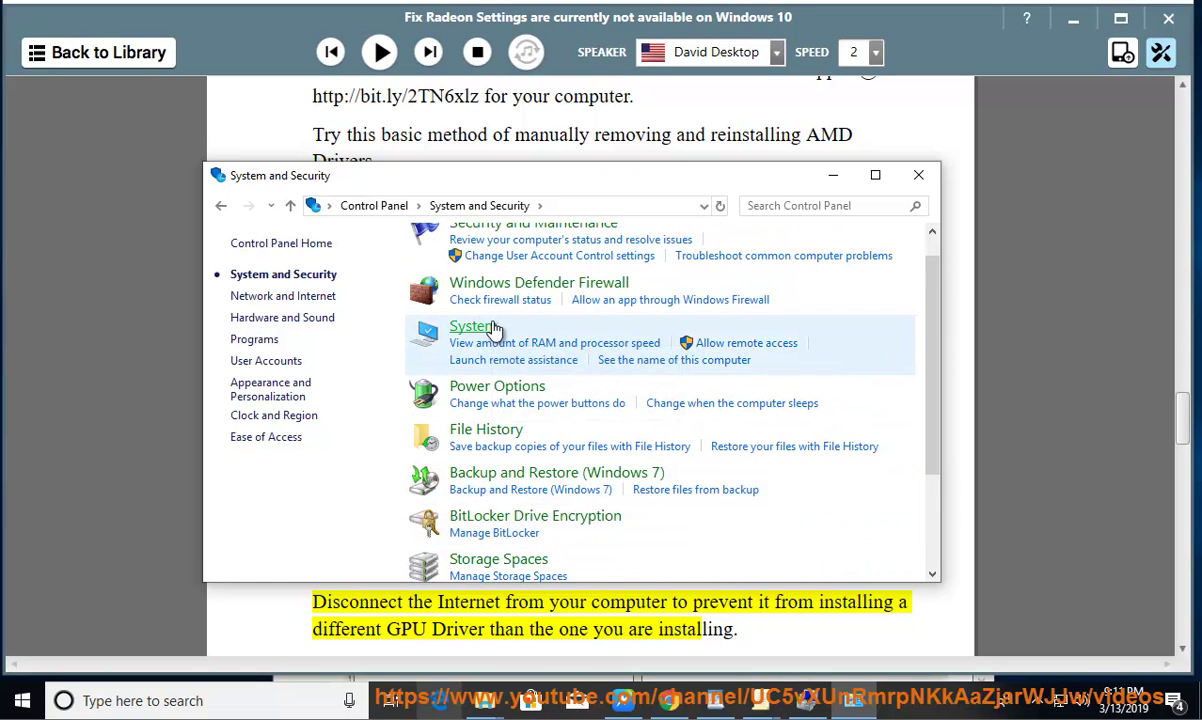
click(221, 205)
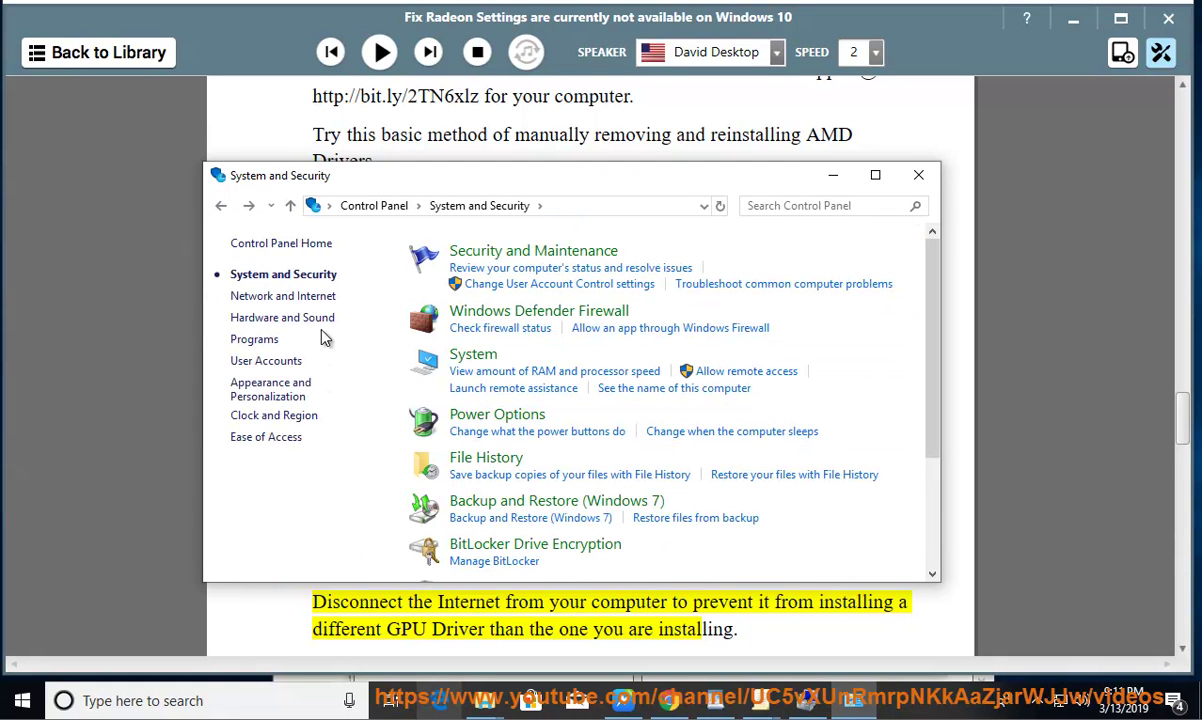
scroll(651, 497, down, 3)
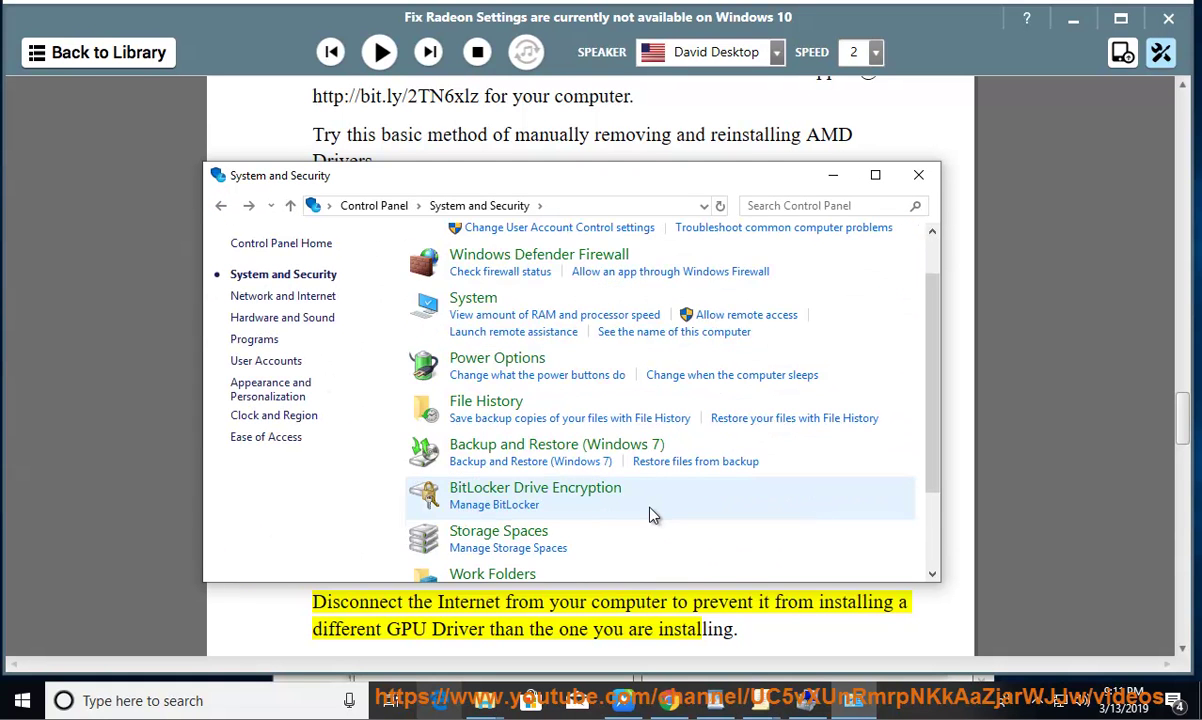
click(918, 175)
- Review the Windows Update page in Windows Settings, highlight the pending update's KB number and close Settings
click(22, 702)
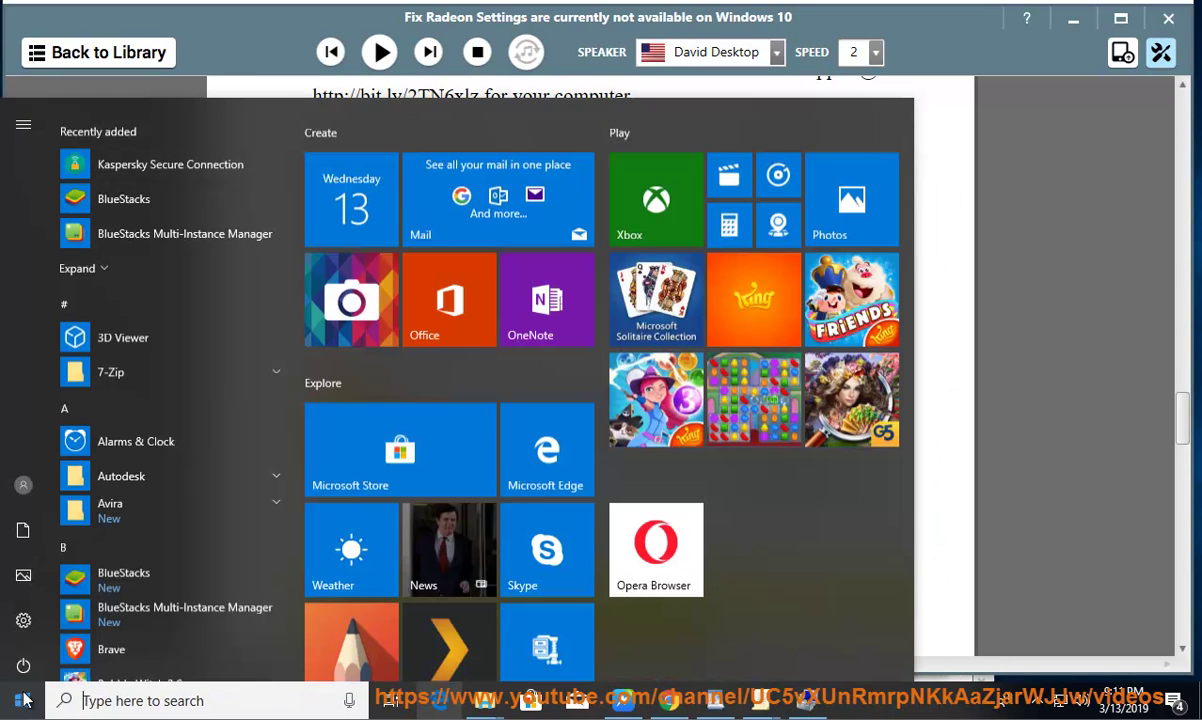
click(33, 617)
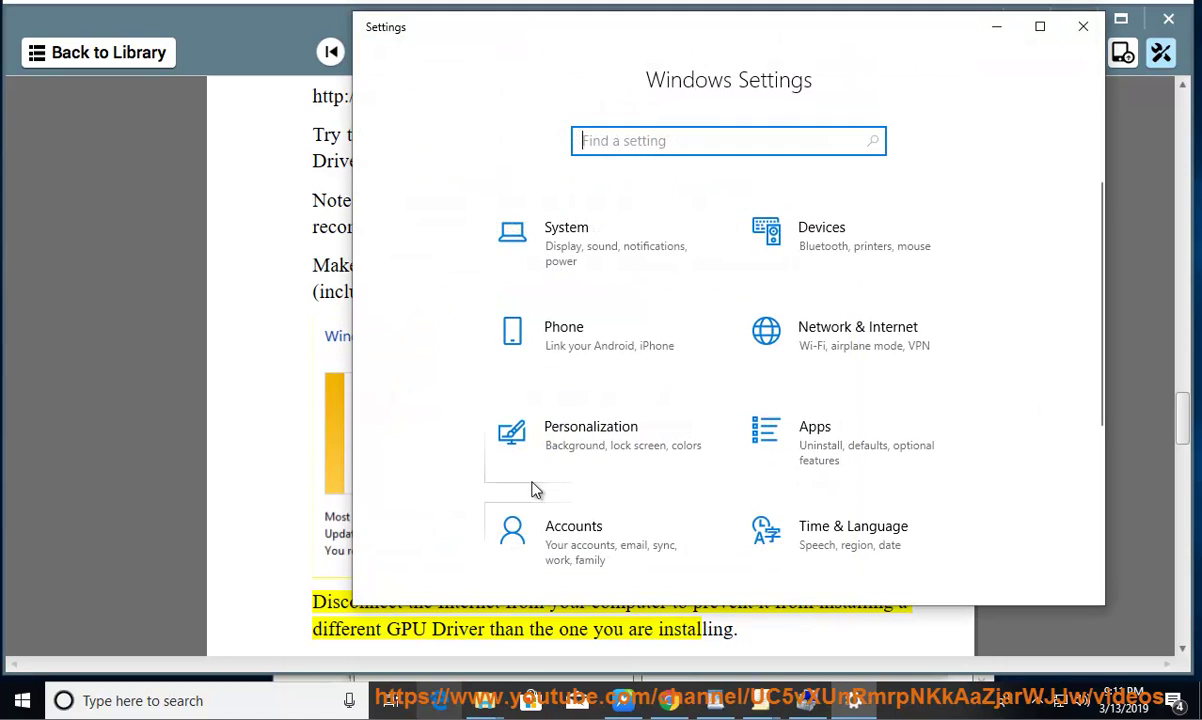
scroll(600, 530, down, 3)
click(650, 556)
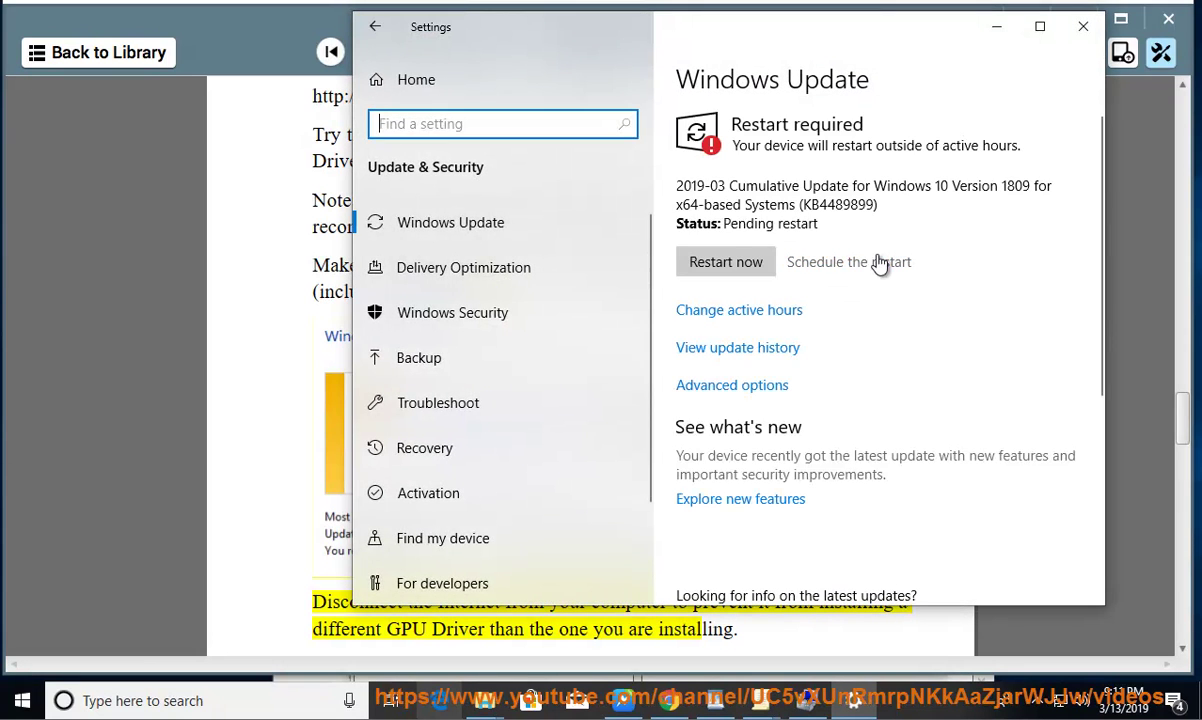
drag(800, 205, 877, 205)
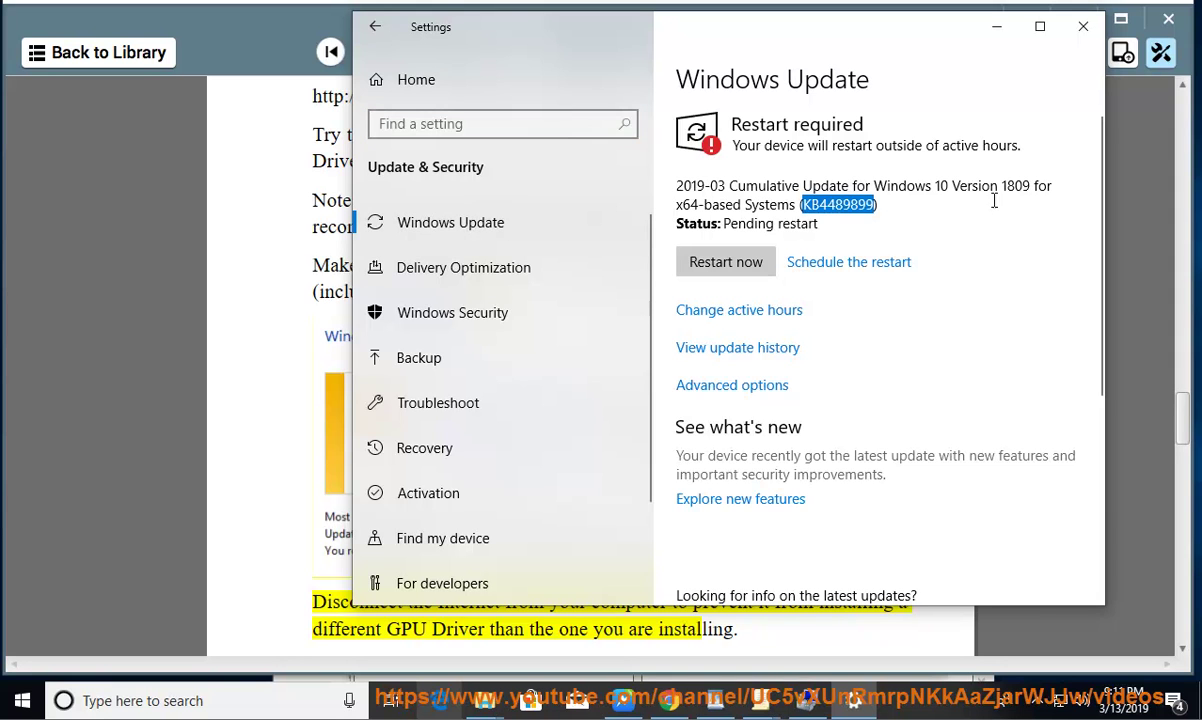
click(1081, 30)
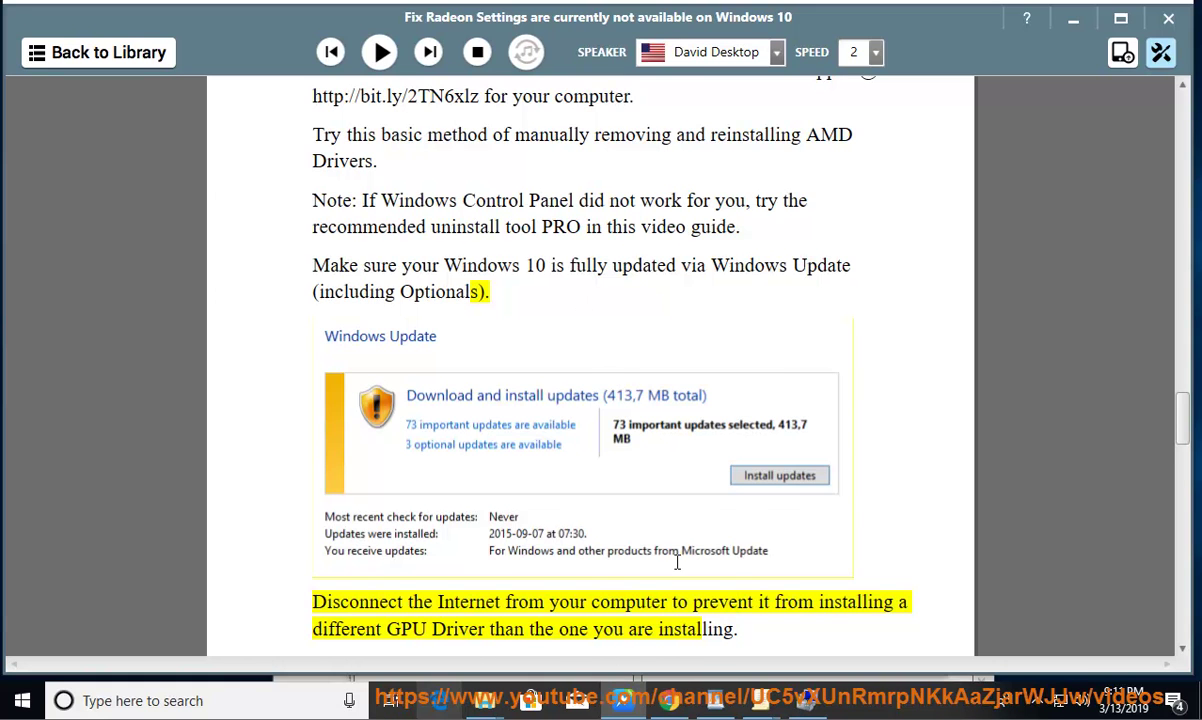
- Move to the guide's advice on disconnecting the Internet and open Network and Sharing Center from Control Panel
scroll(676, 560, down, 1)
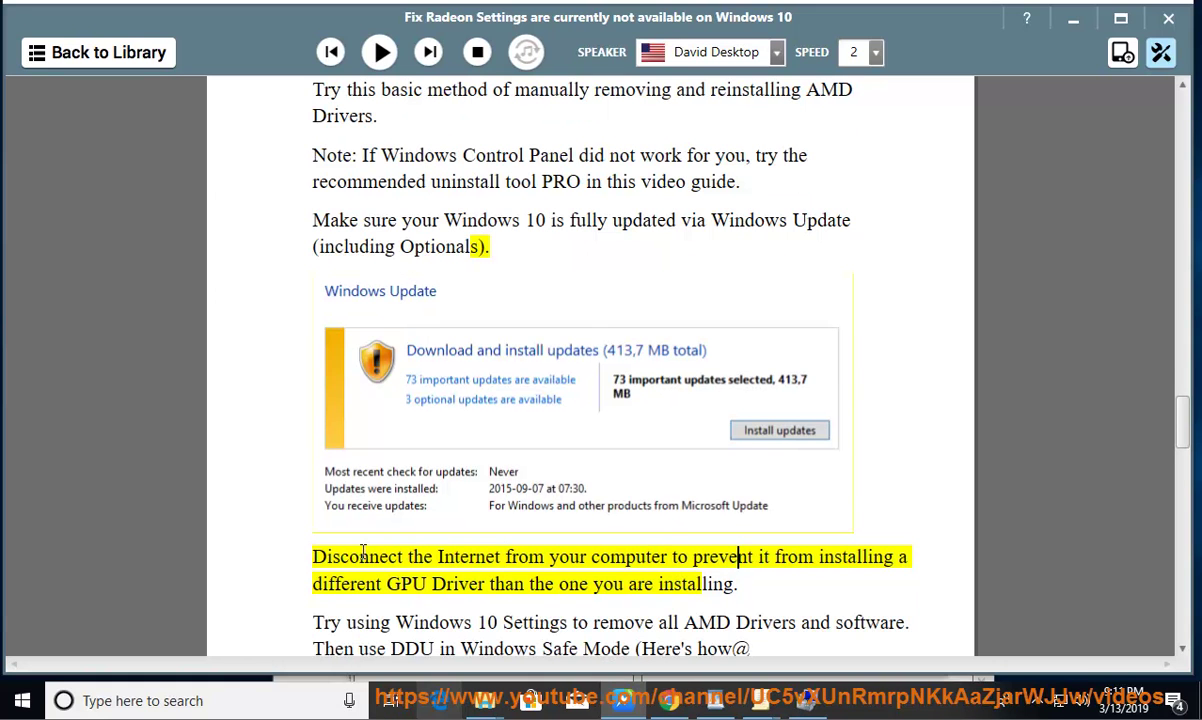
click(200, 702)
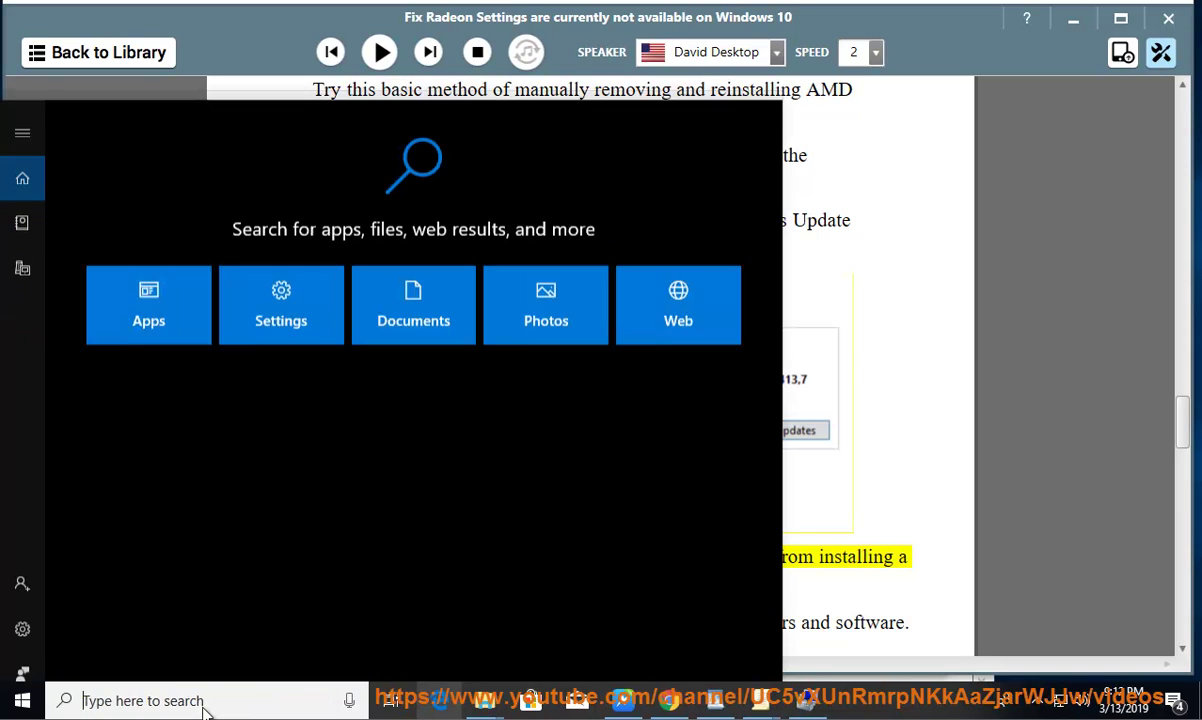
text(CON)
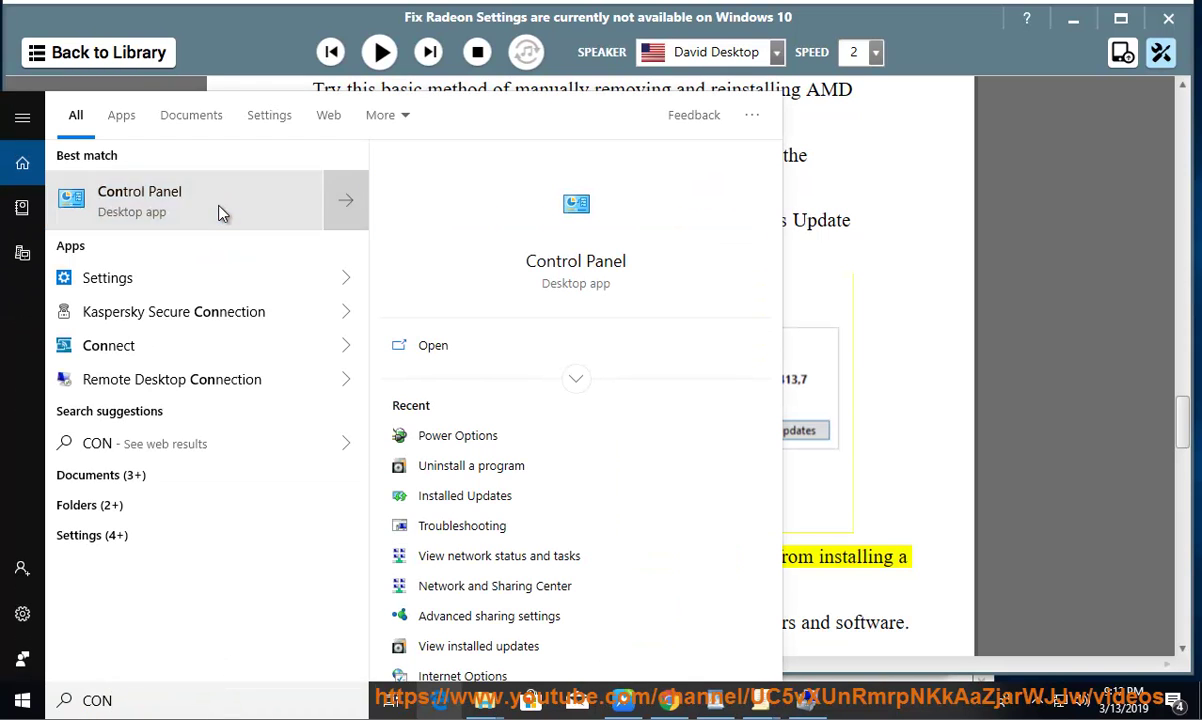
click(220, 213)
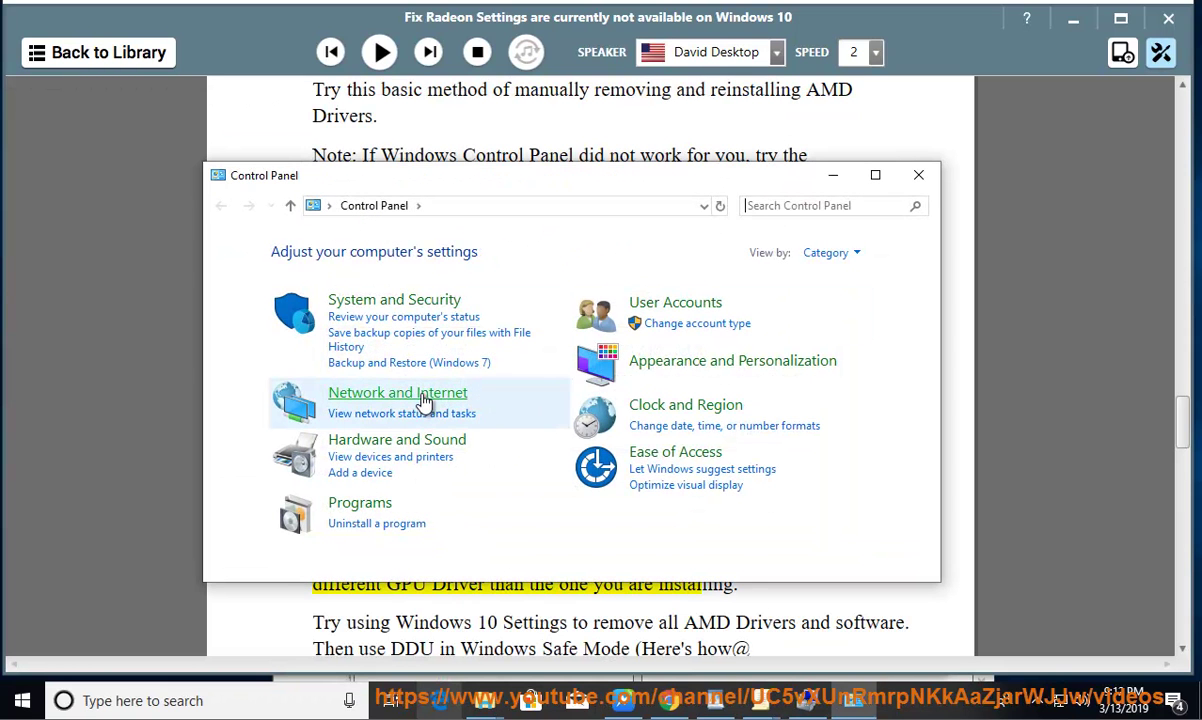
click(425, 394)
click(568, 270)
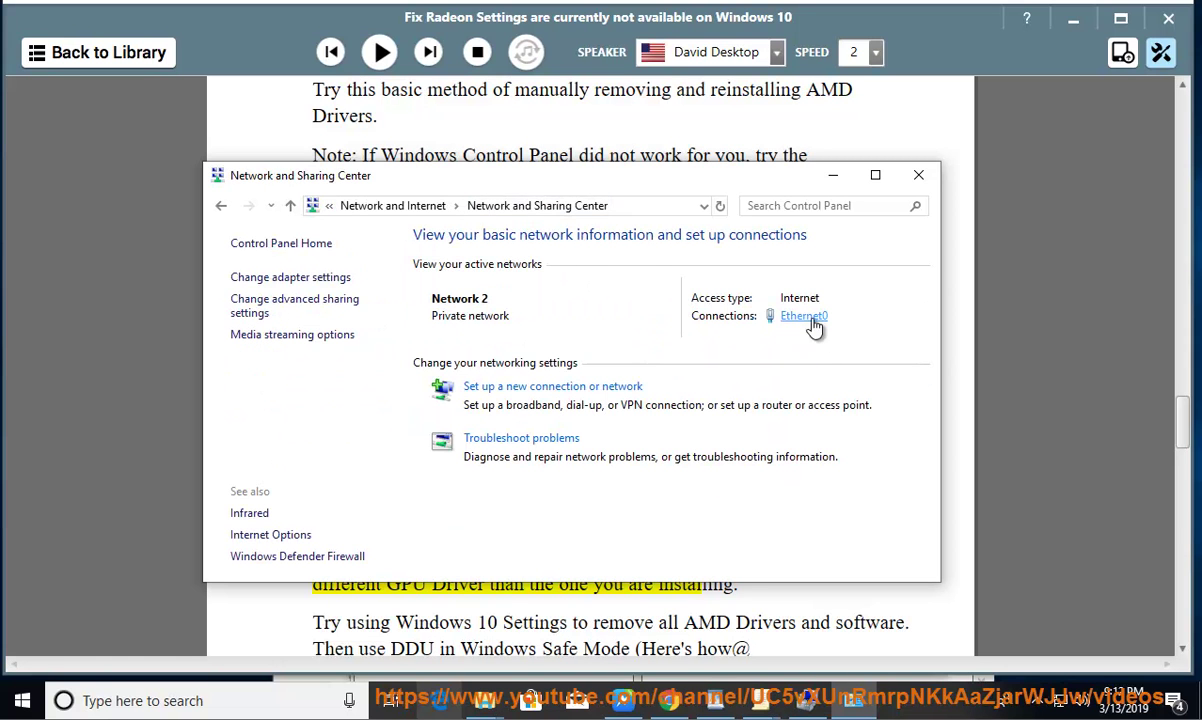
- Review the Ethernet0 connection status without disabling it, and return to the guide to resume its narration
drag(558, 174, 835, 234)
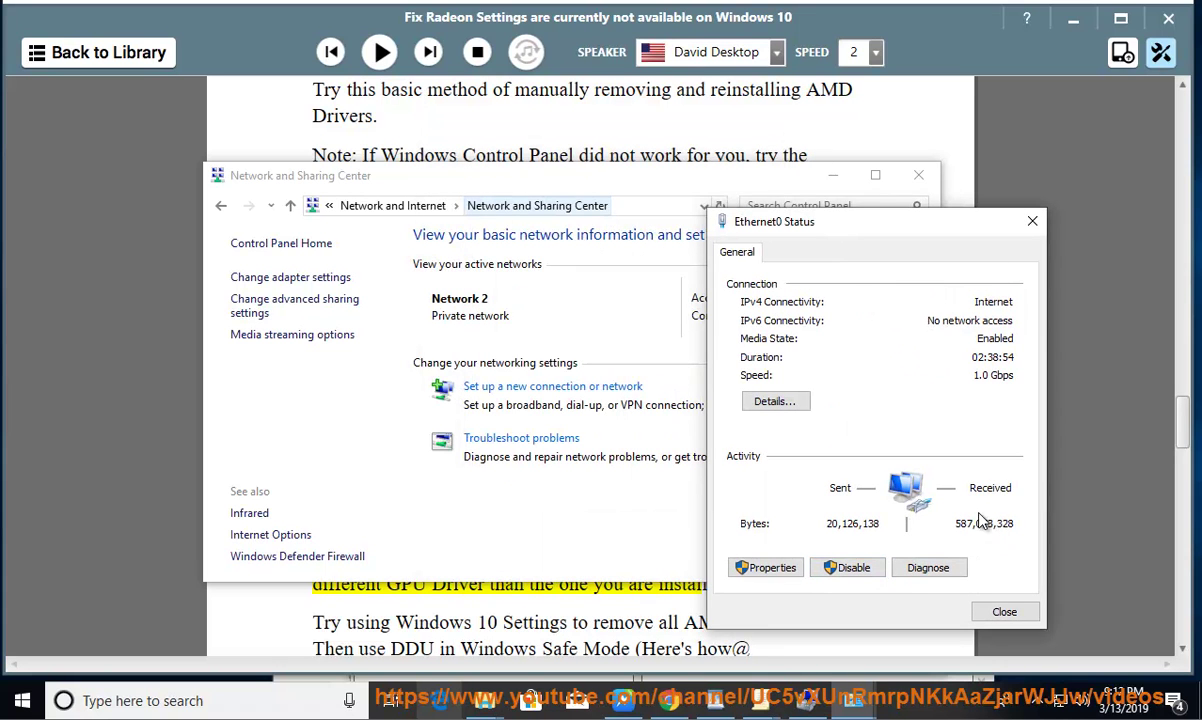
click(1005, 612)
click(840, 175)
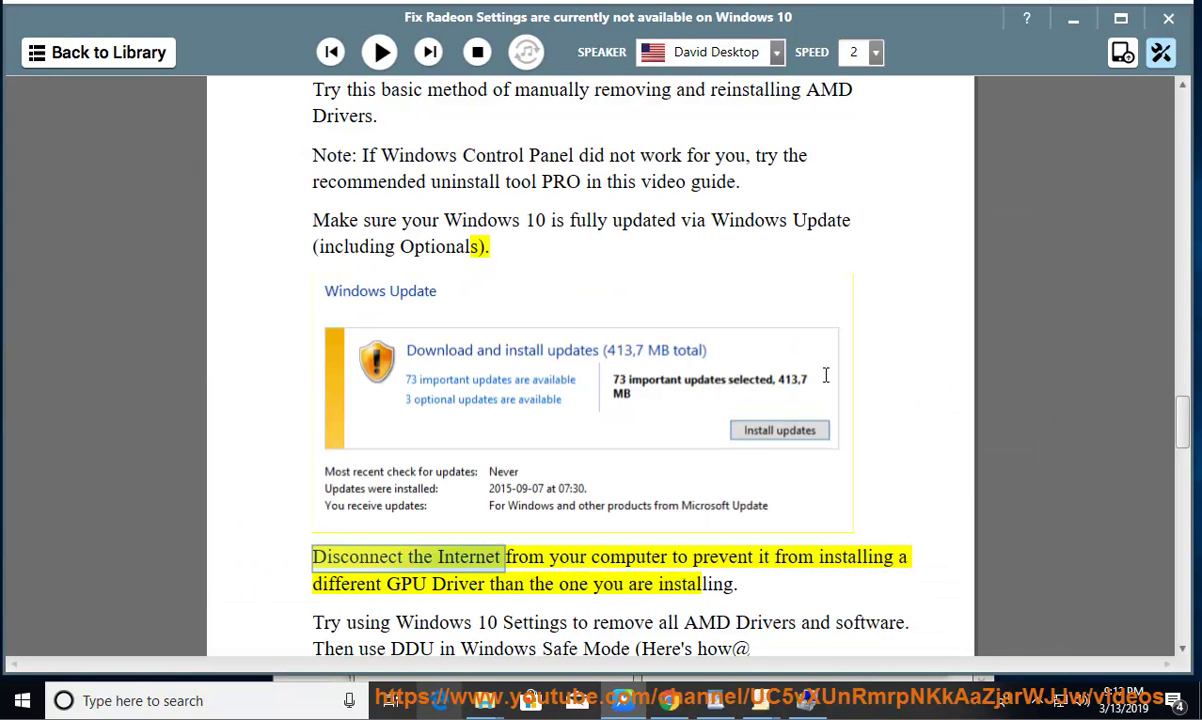
click(685, 542)
click(372, 52)
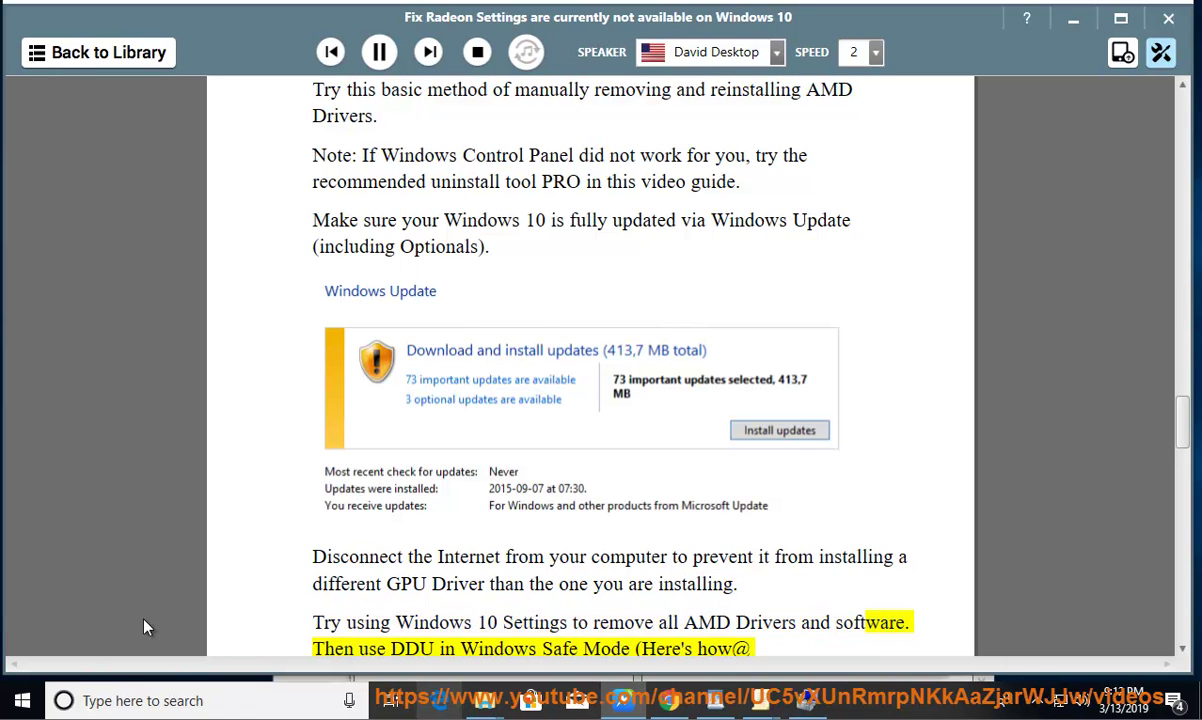
- Open the Apps & features page in Windows Settings
key(super)
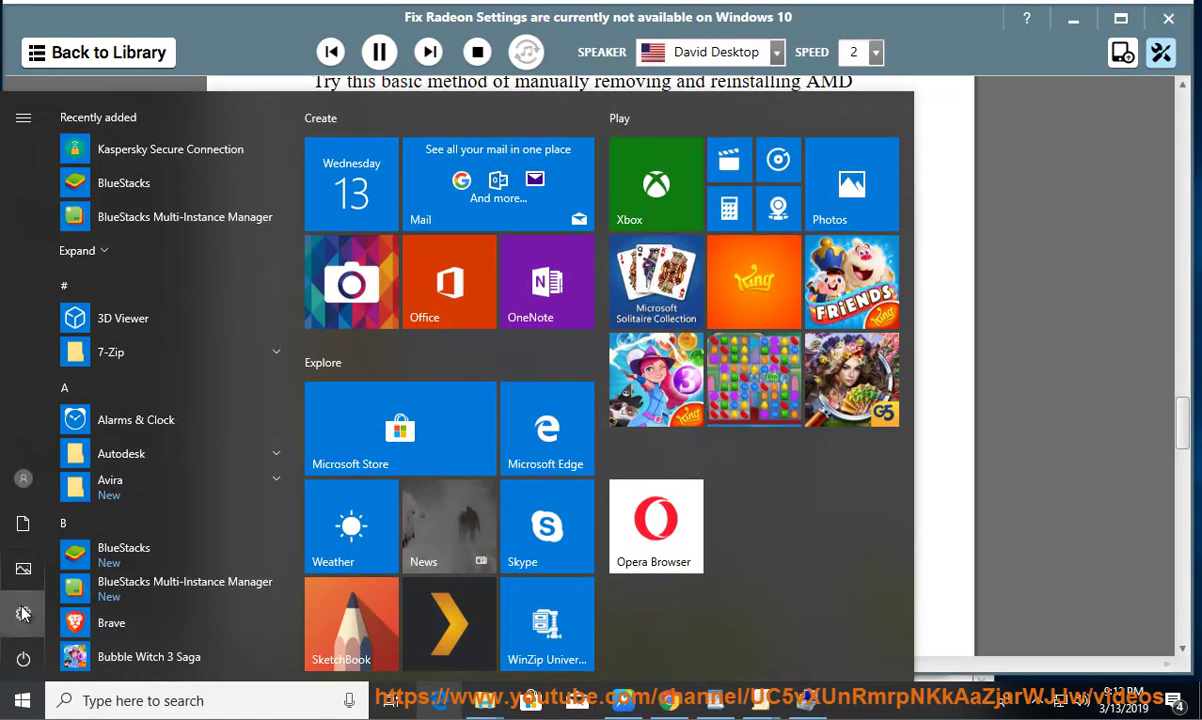
click(23, 614)
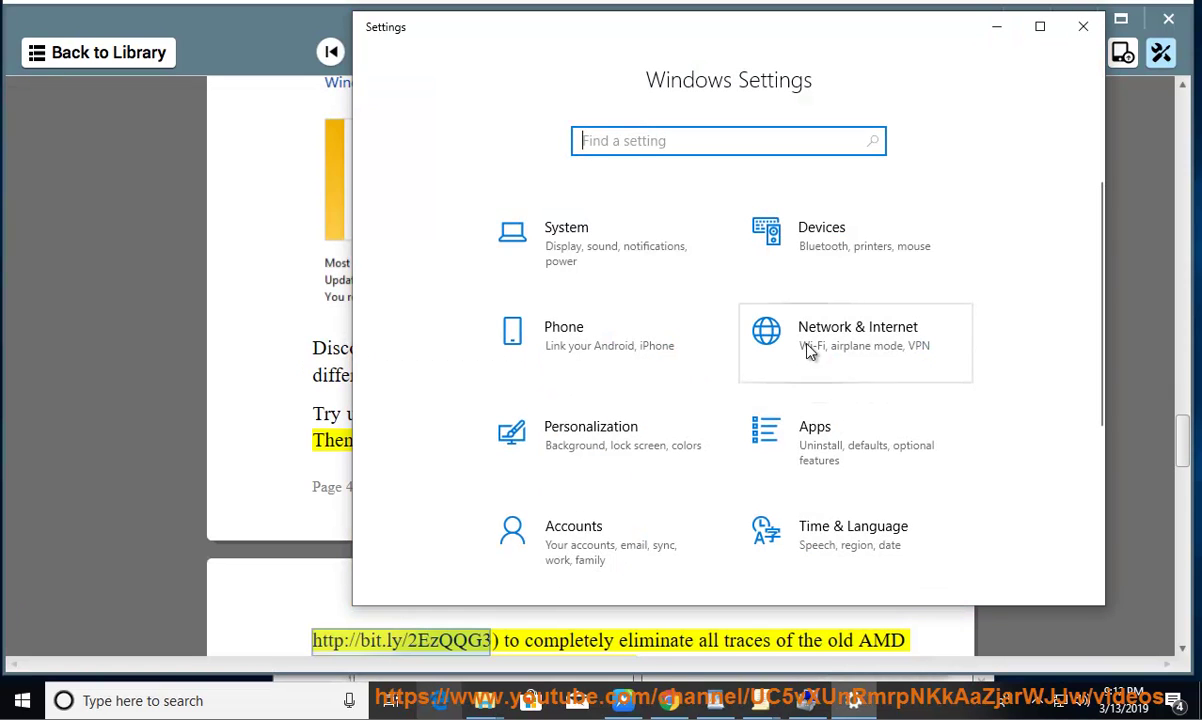
click(835, 430)
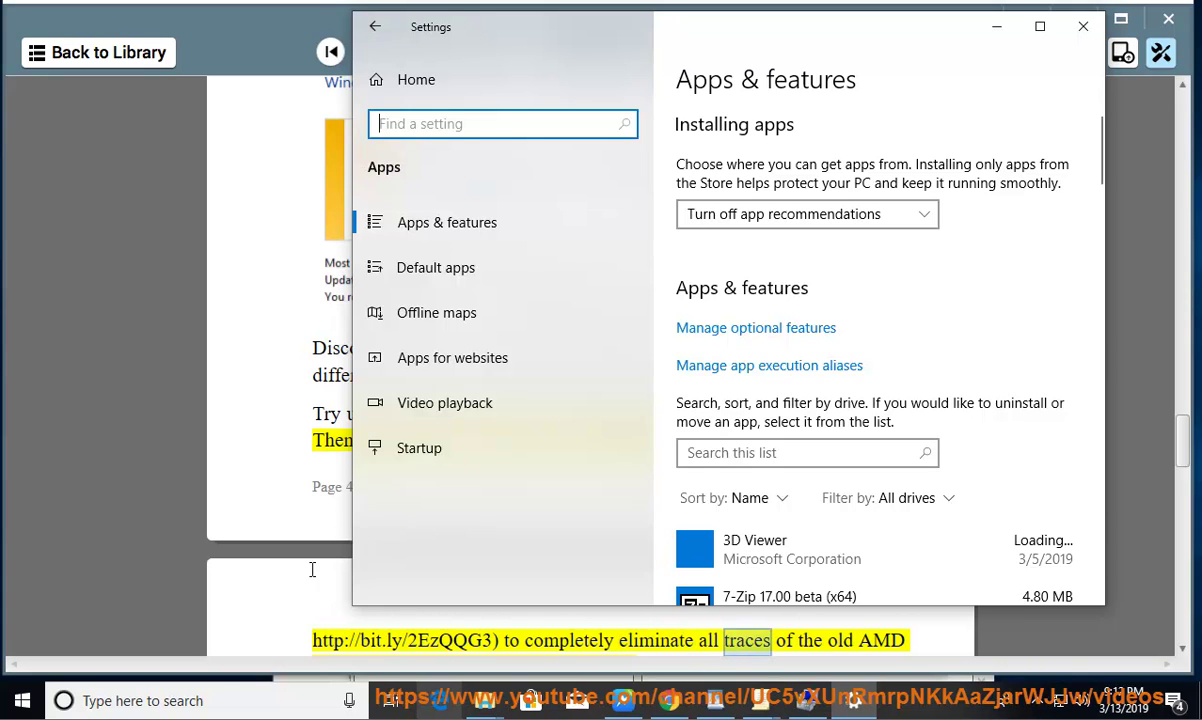
- Return to the guide and highlight the mention of Device Manager in step 5 about installing the AMD drivers
click(345, 584)
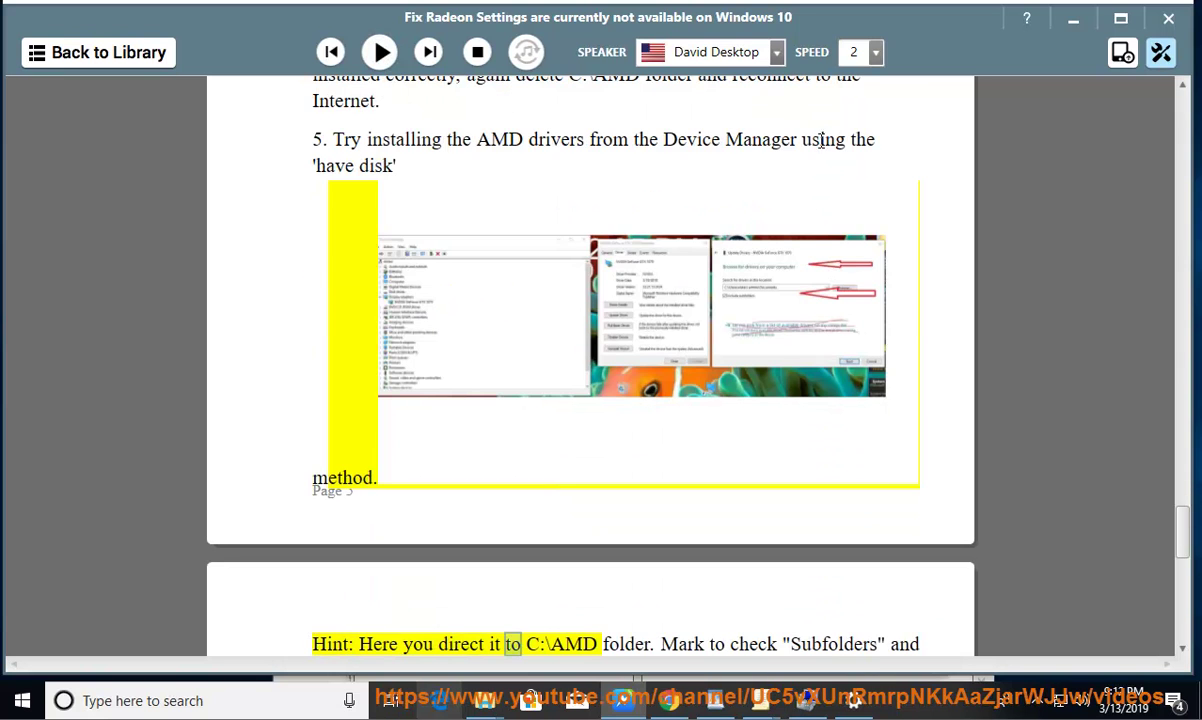
drag(790, 141, 668, 160)
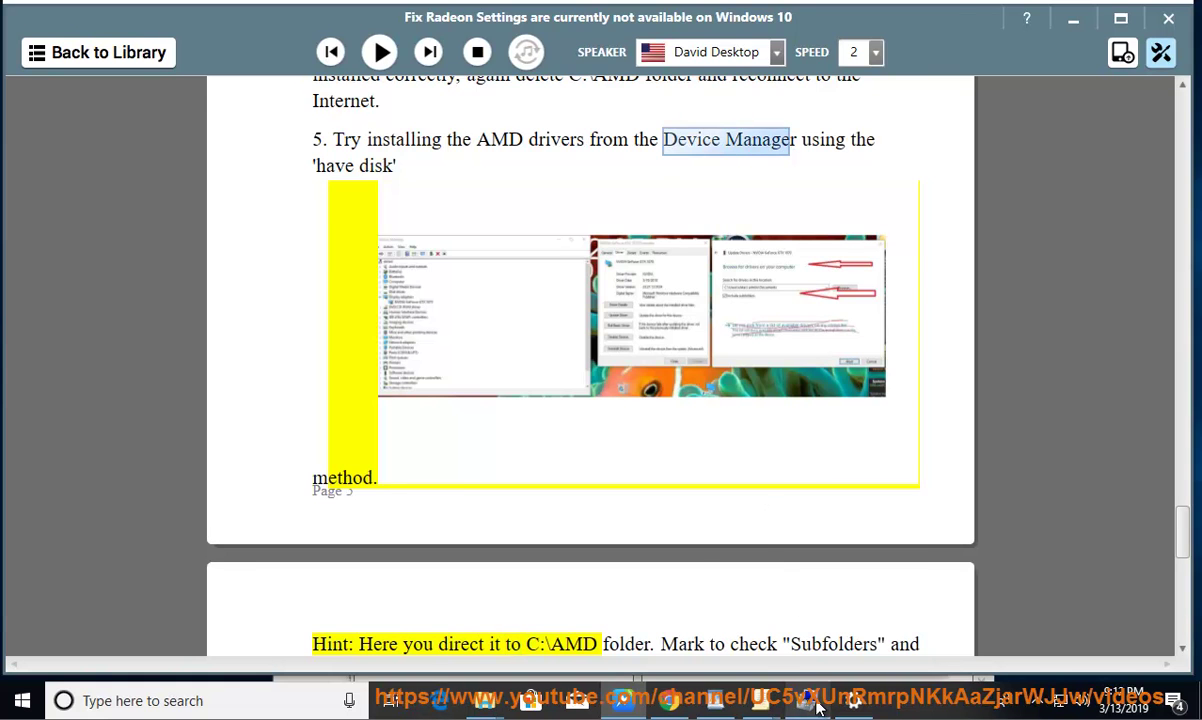
- Switch to Device Manager and open the manual driver location page of the VMware SVGA 3D display adapter's driver update
key(alt+Tab)
right_click(316, 201)
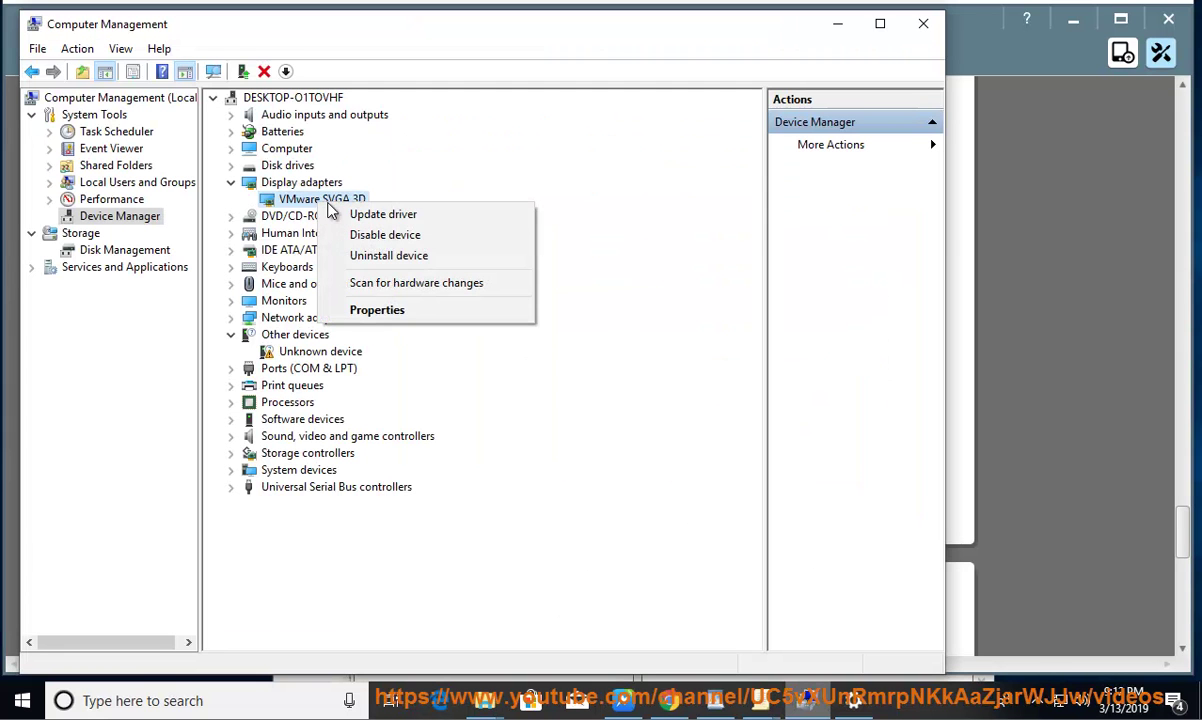
click(463, 216)
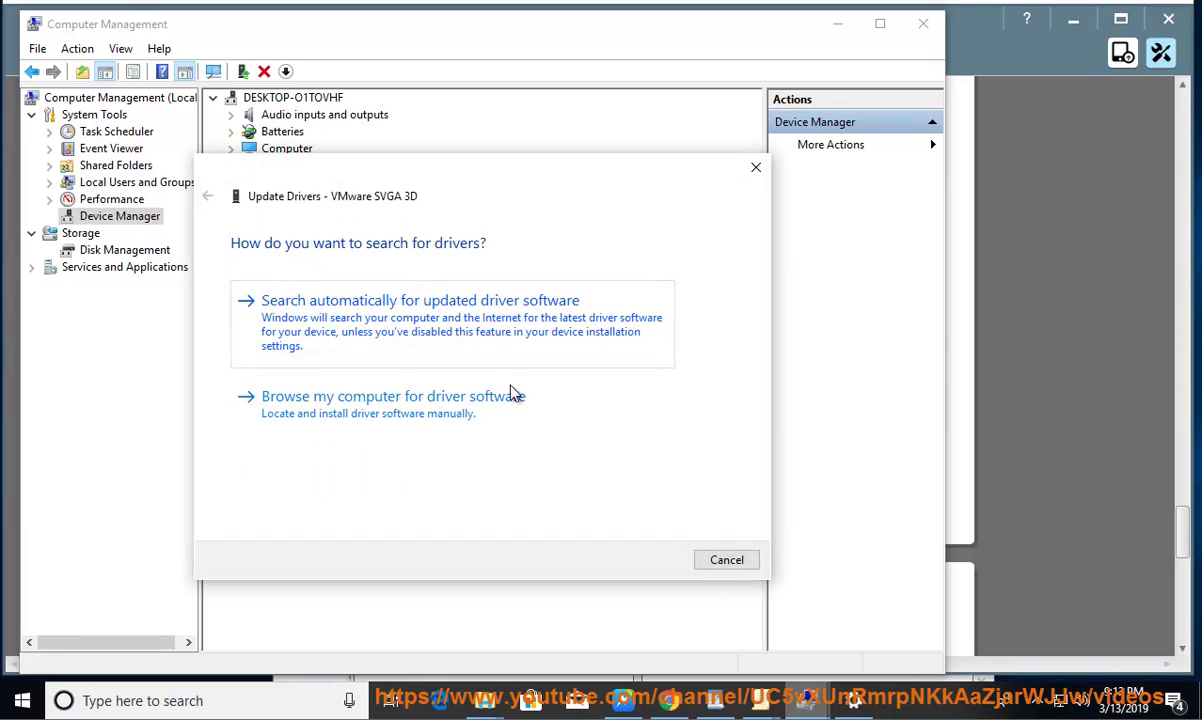
click(412, 424)
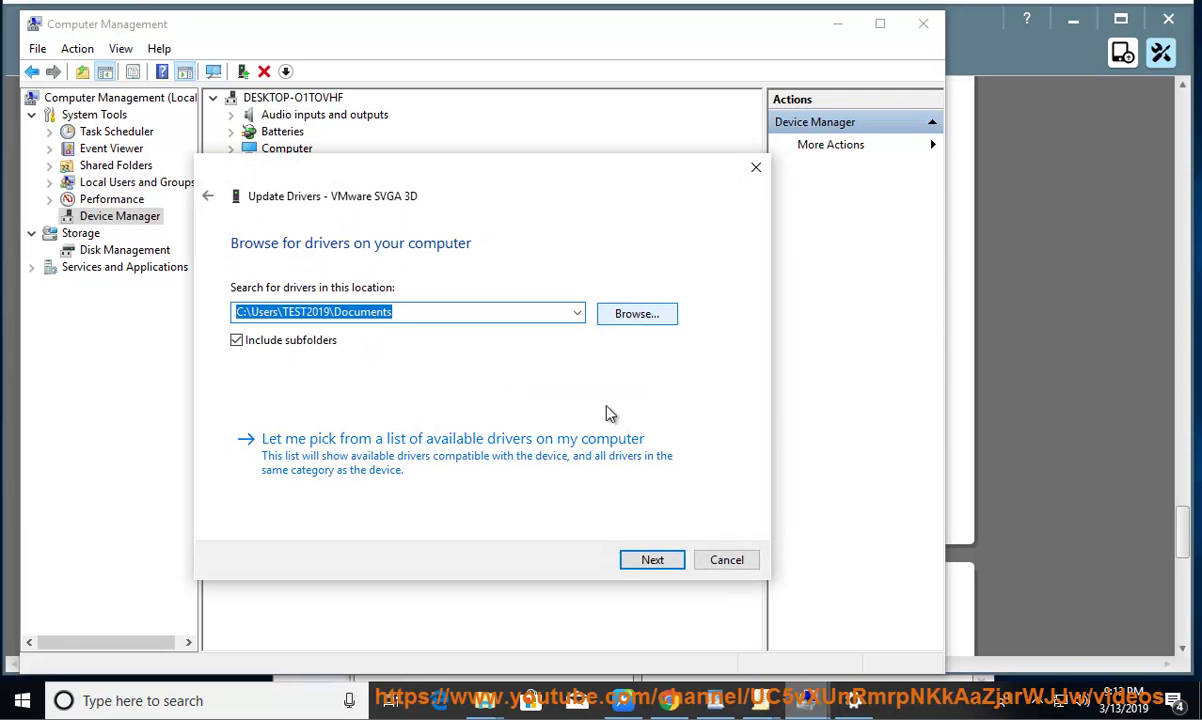
- Browse the driver folder locations, select This PC, and cancel both the folder selection and the driver update
click(649, 322)
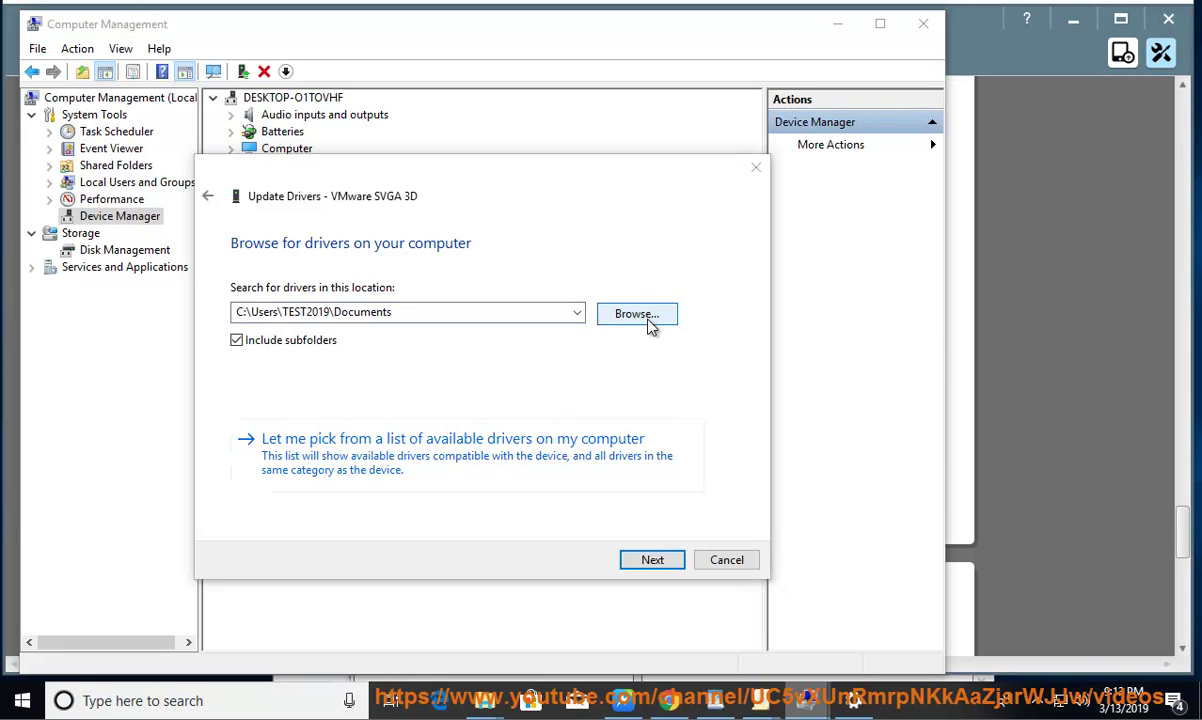
click(240, 346)
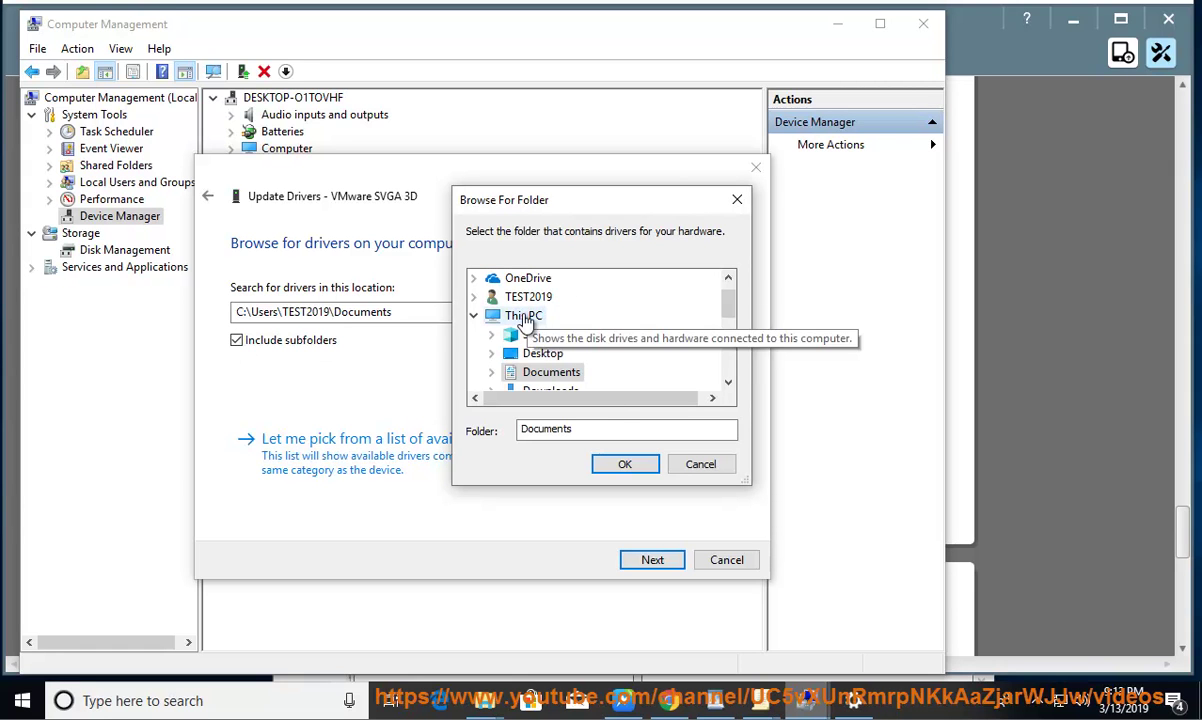
click(528, 315)
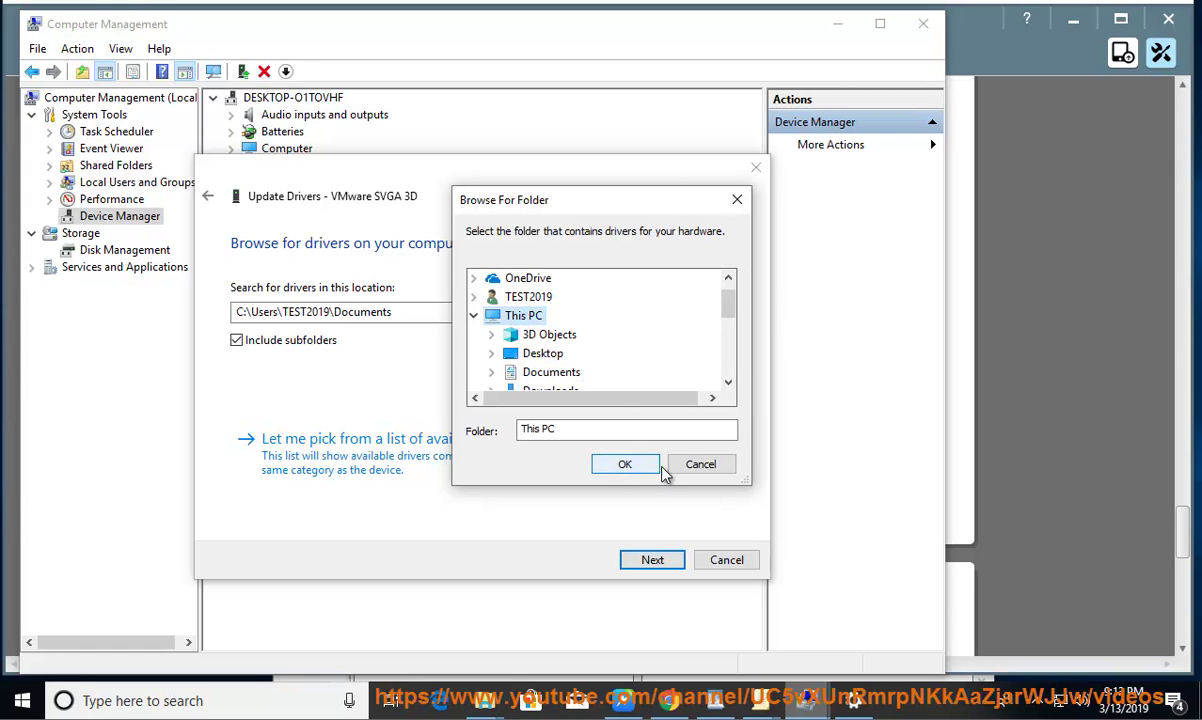
click(695, 466)
click(725, 561)
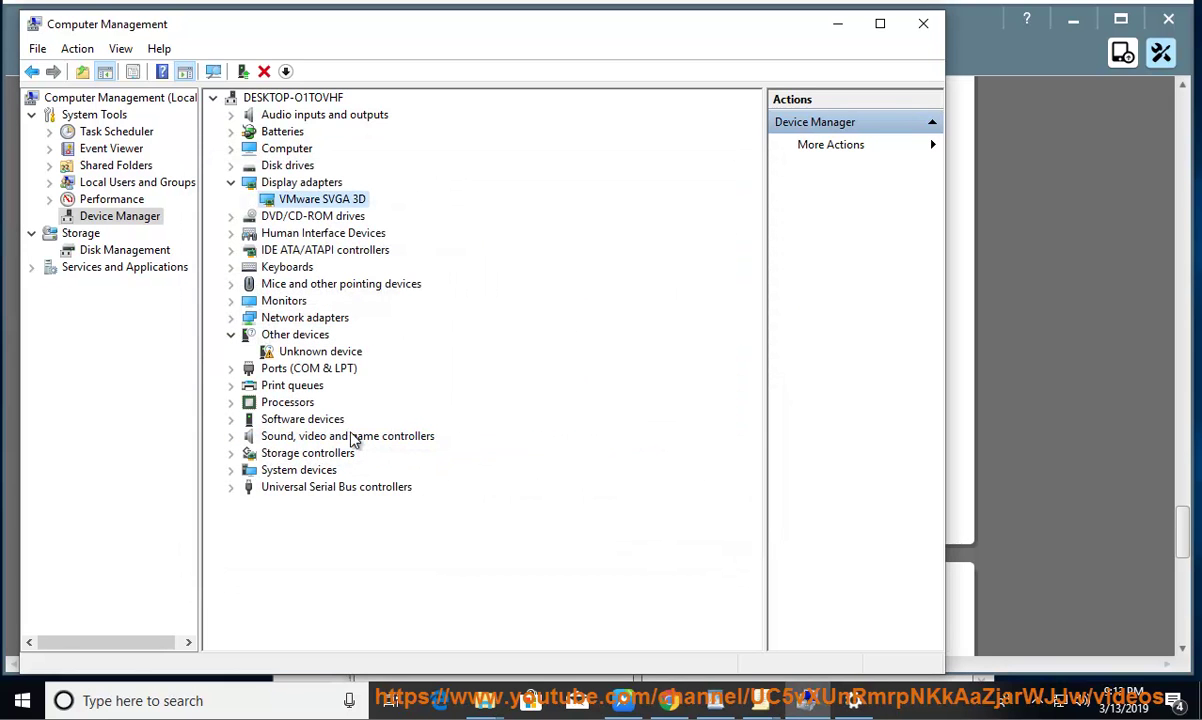
- Minimize Computer Management to return to the guide and resume its narration at the C:\AMD folder hint
click(837, 23)
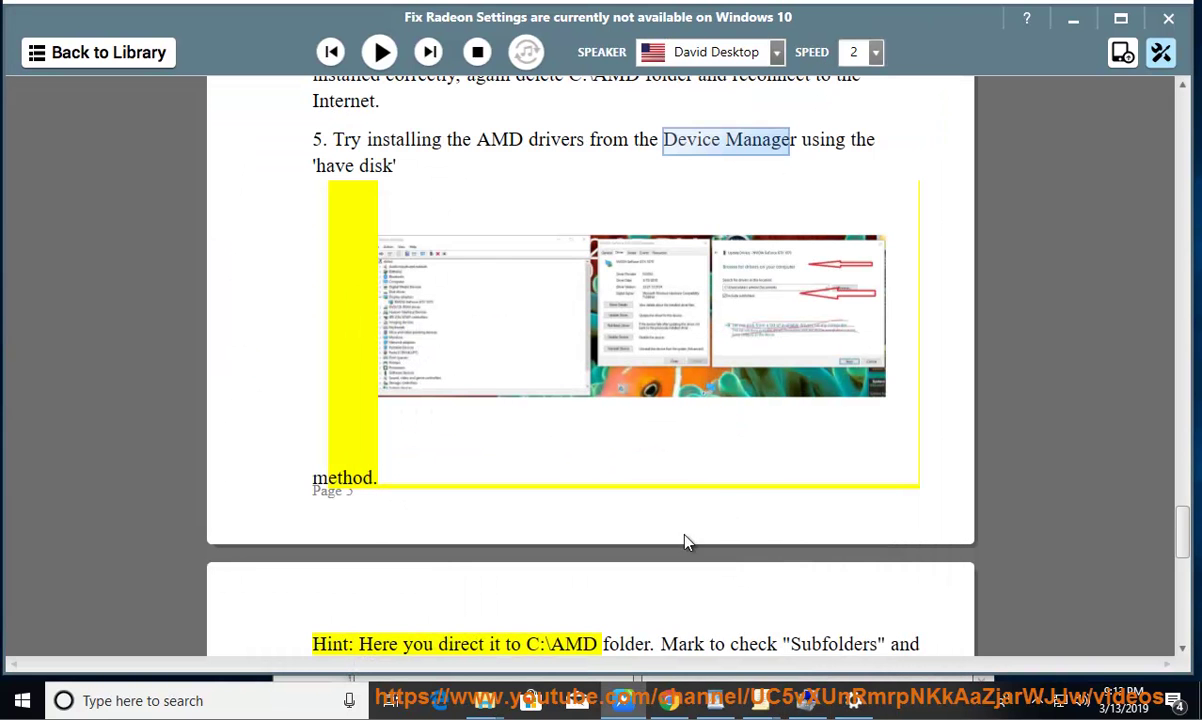
click(380, 52)
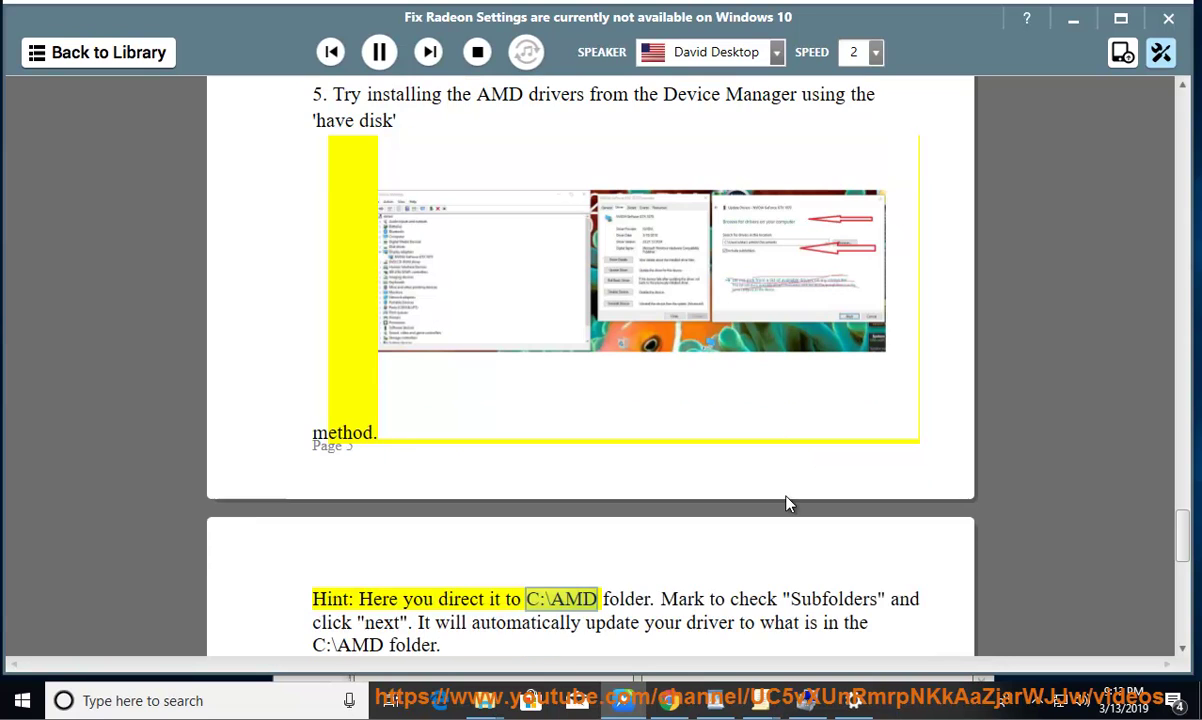